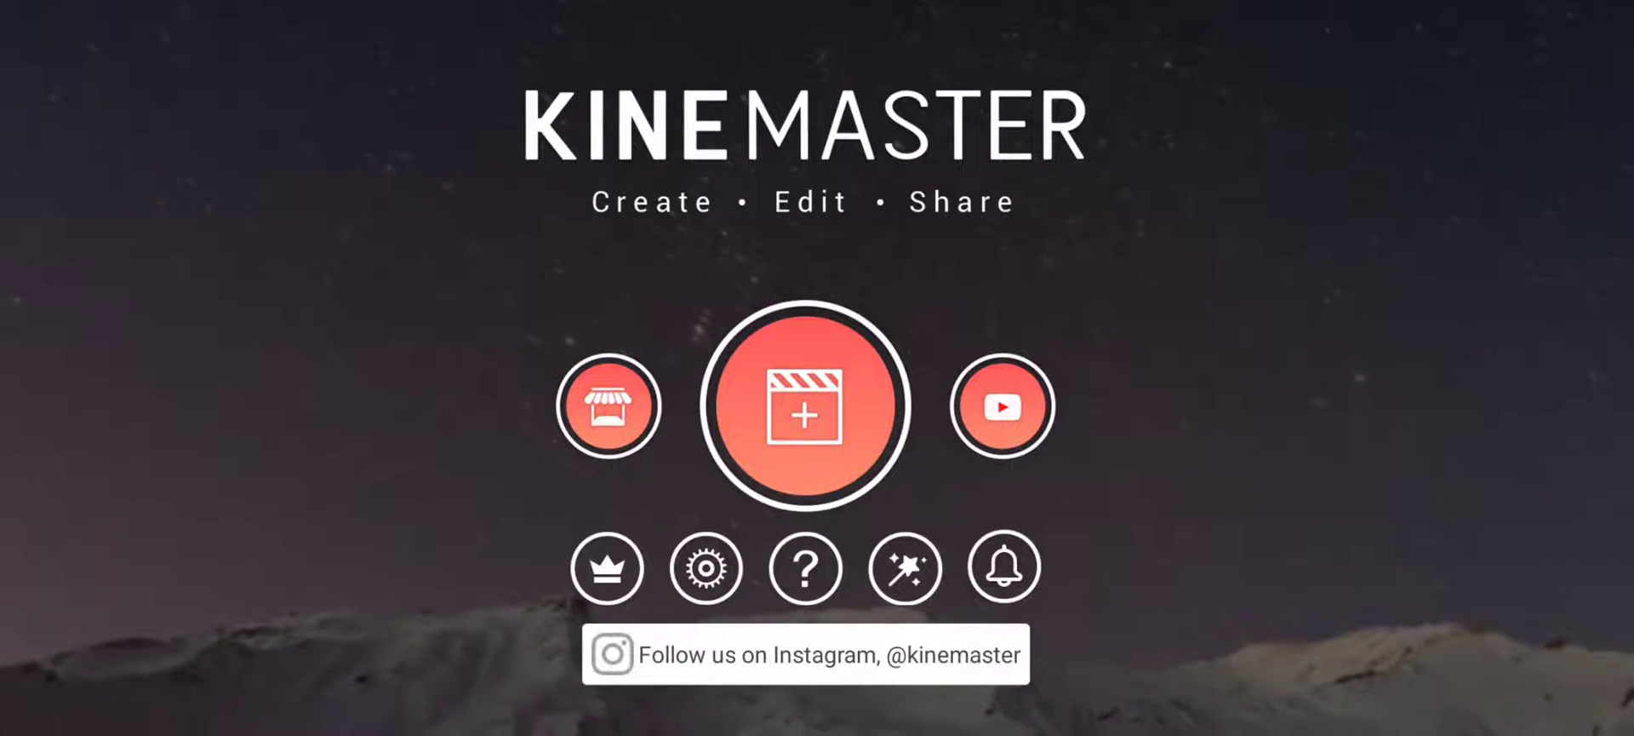
Step: Start a new project from the KineMaster home screen to reach the aspect ratio choices
click(809, 419)
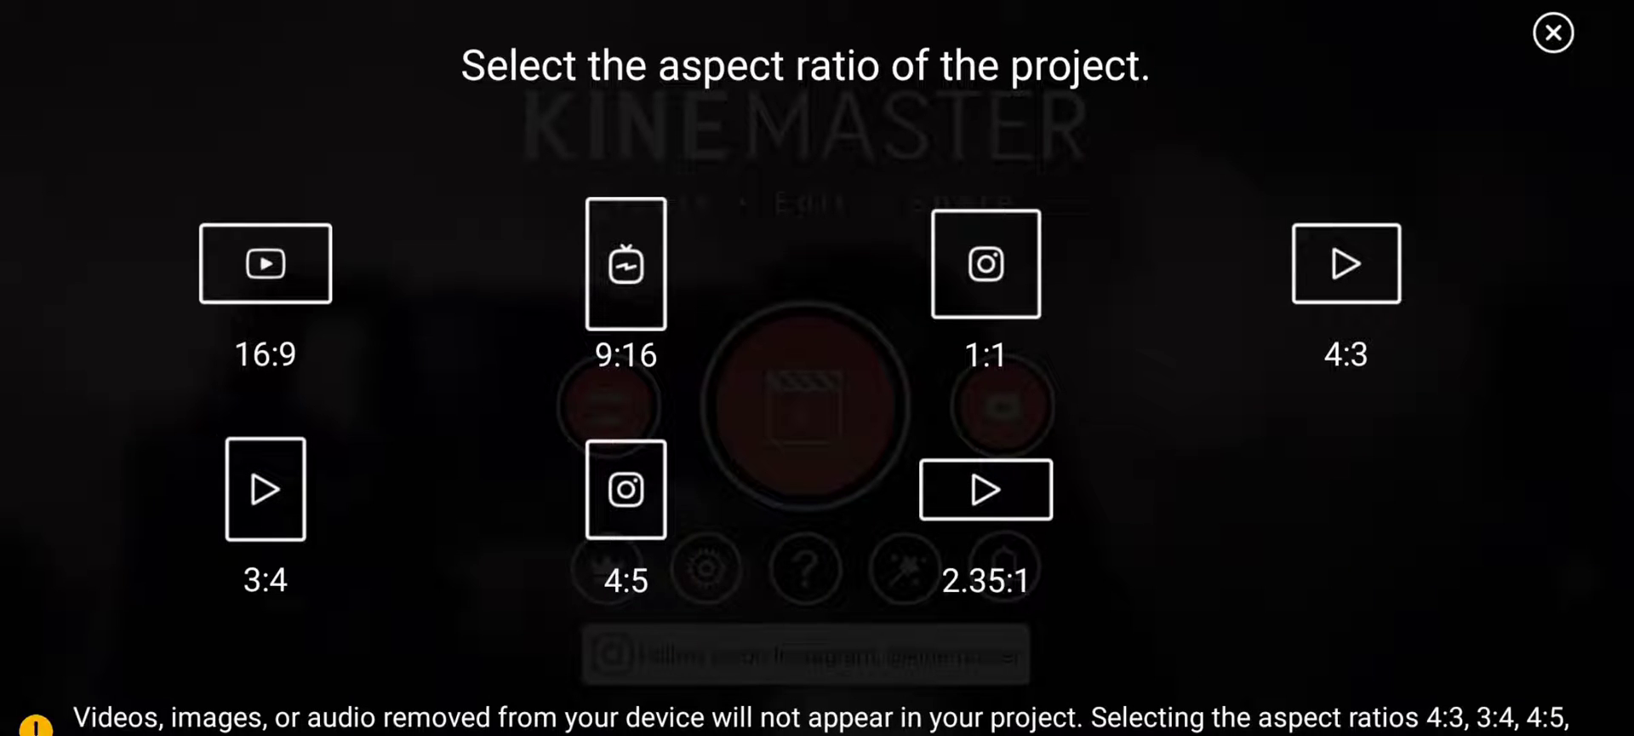
Step: Choose 16:9 and add the Download folder's 33.9-second coral reef clip to the timeline
click(266, 263)
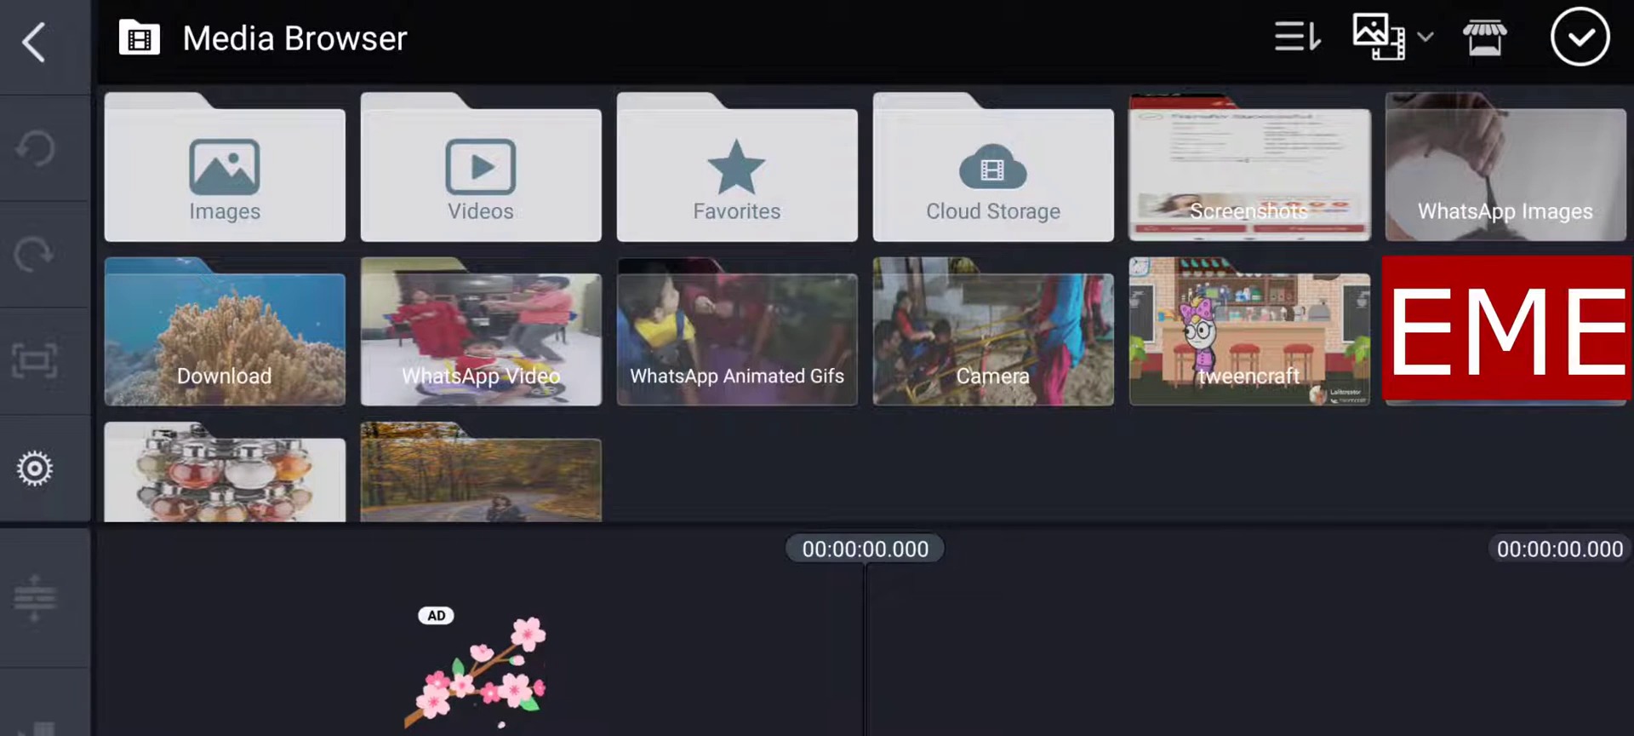
click(34, 43)
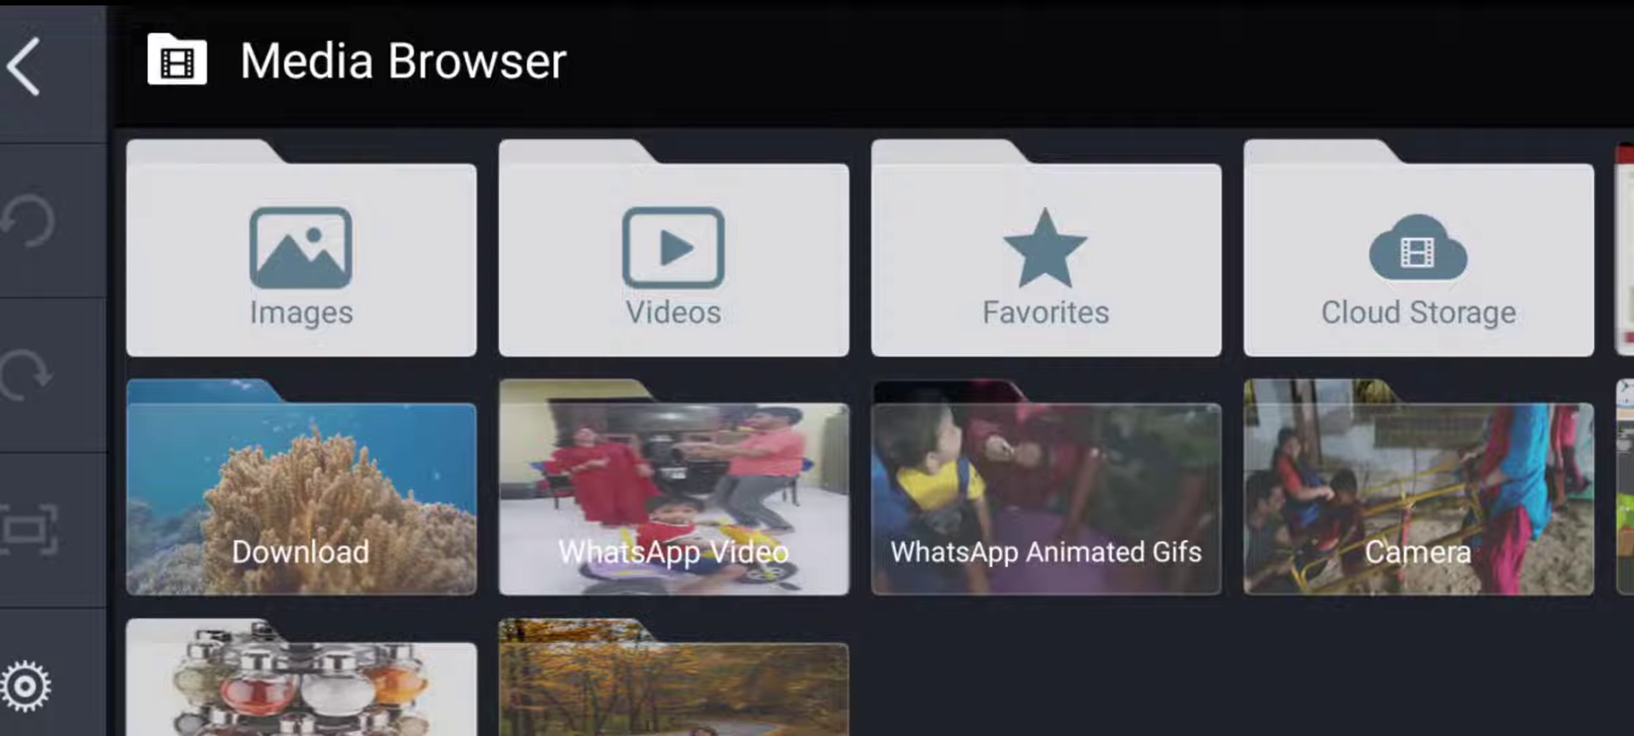
click(301, 494)
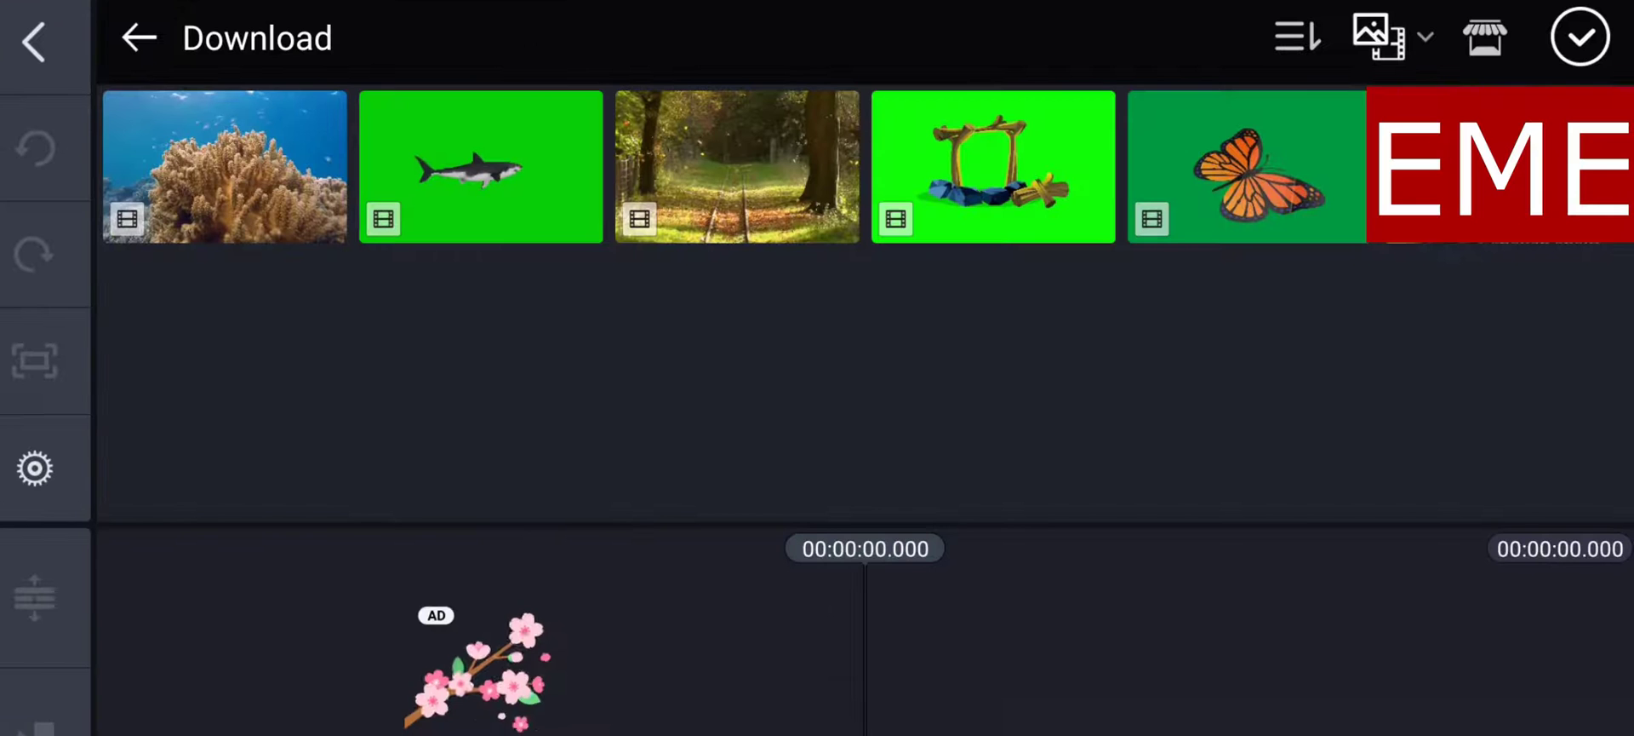
click(269, 173)
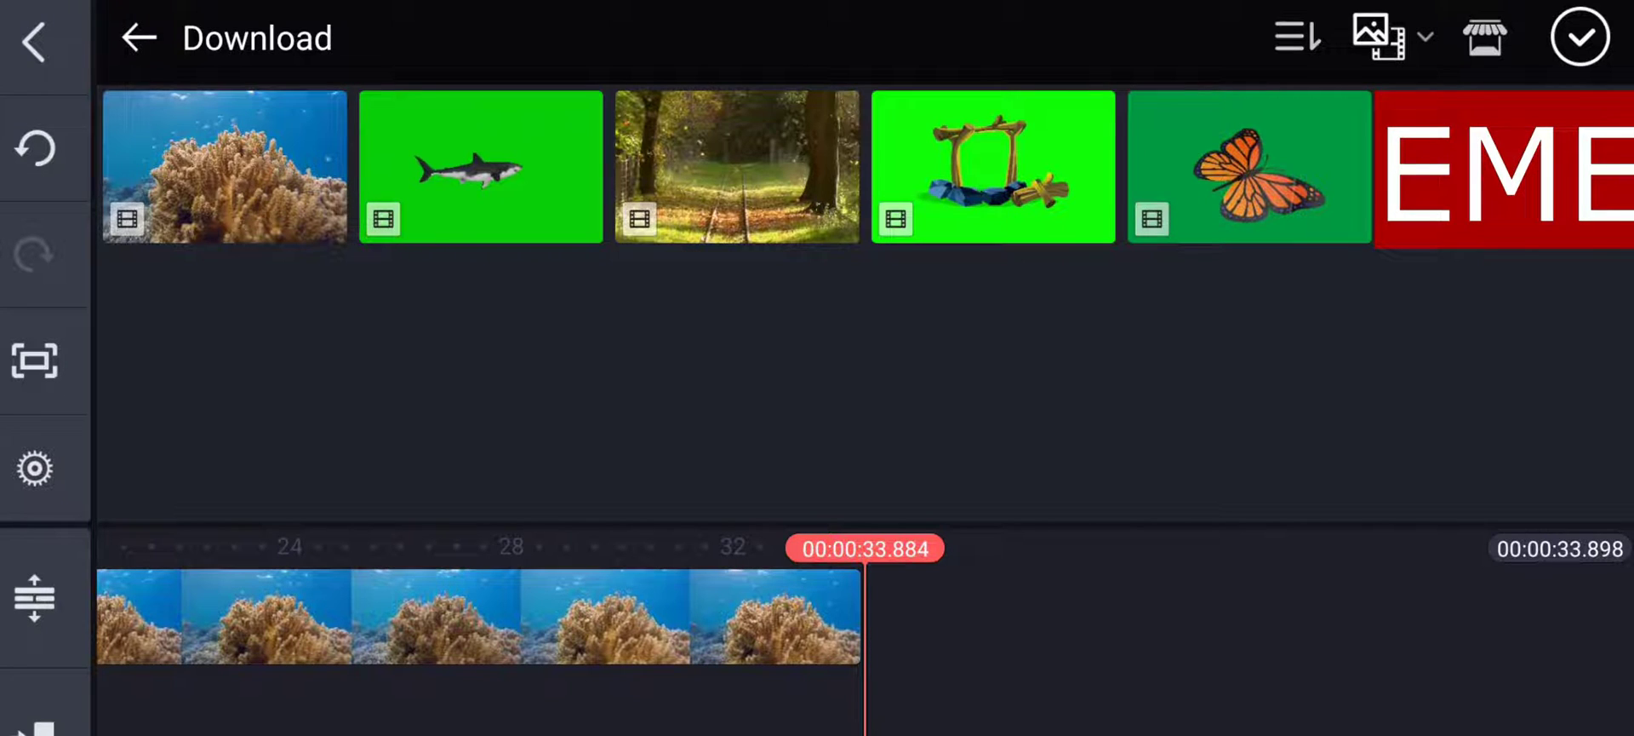
click(1580, 37)
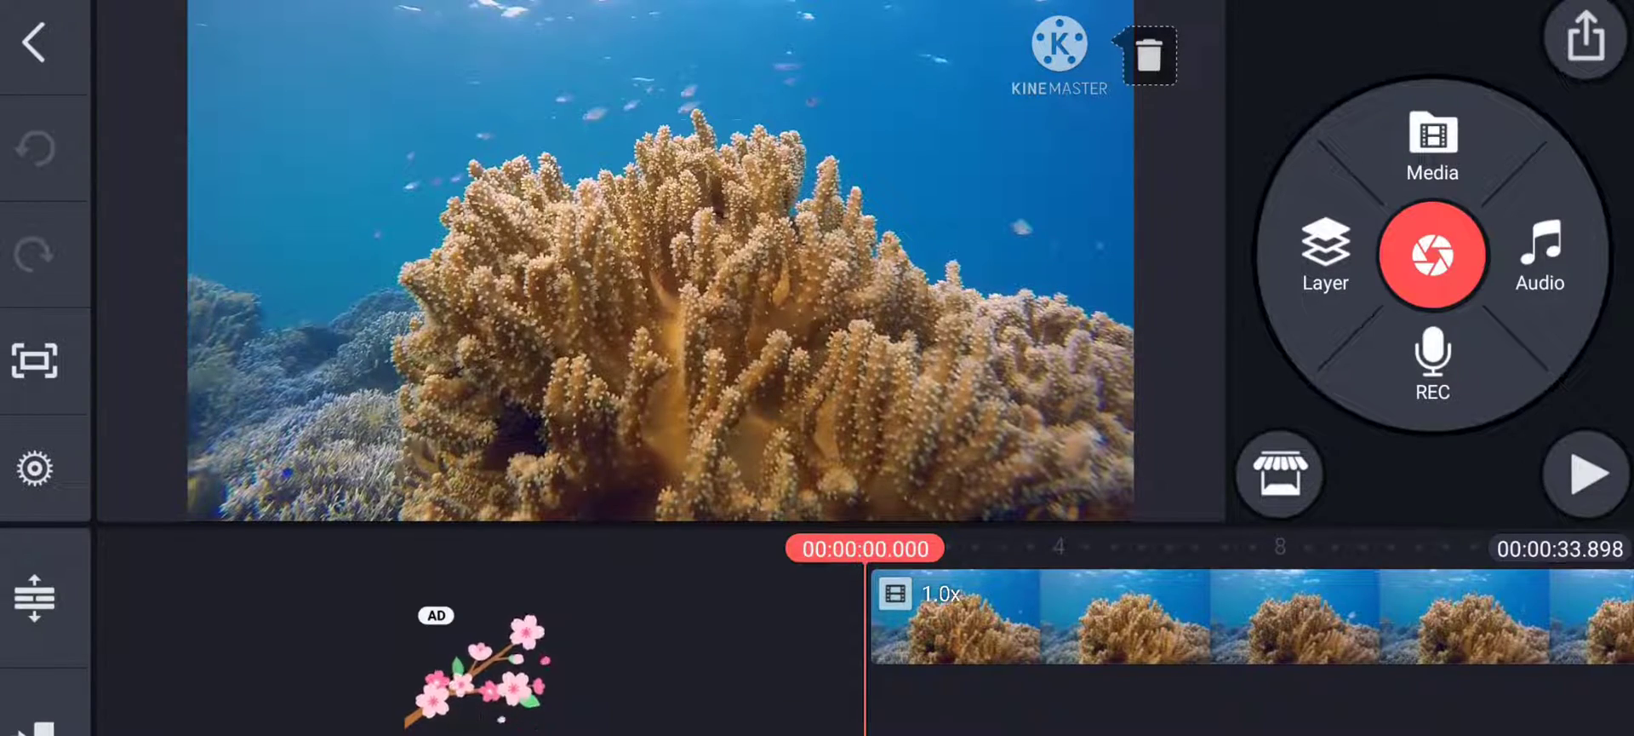
Step: Play back the coral reef clip to preview it
click(1586, 474)
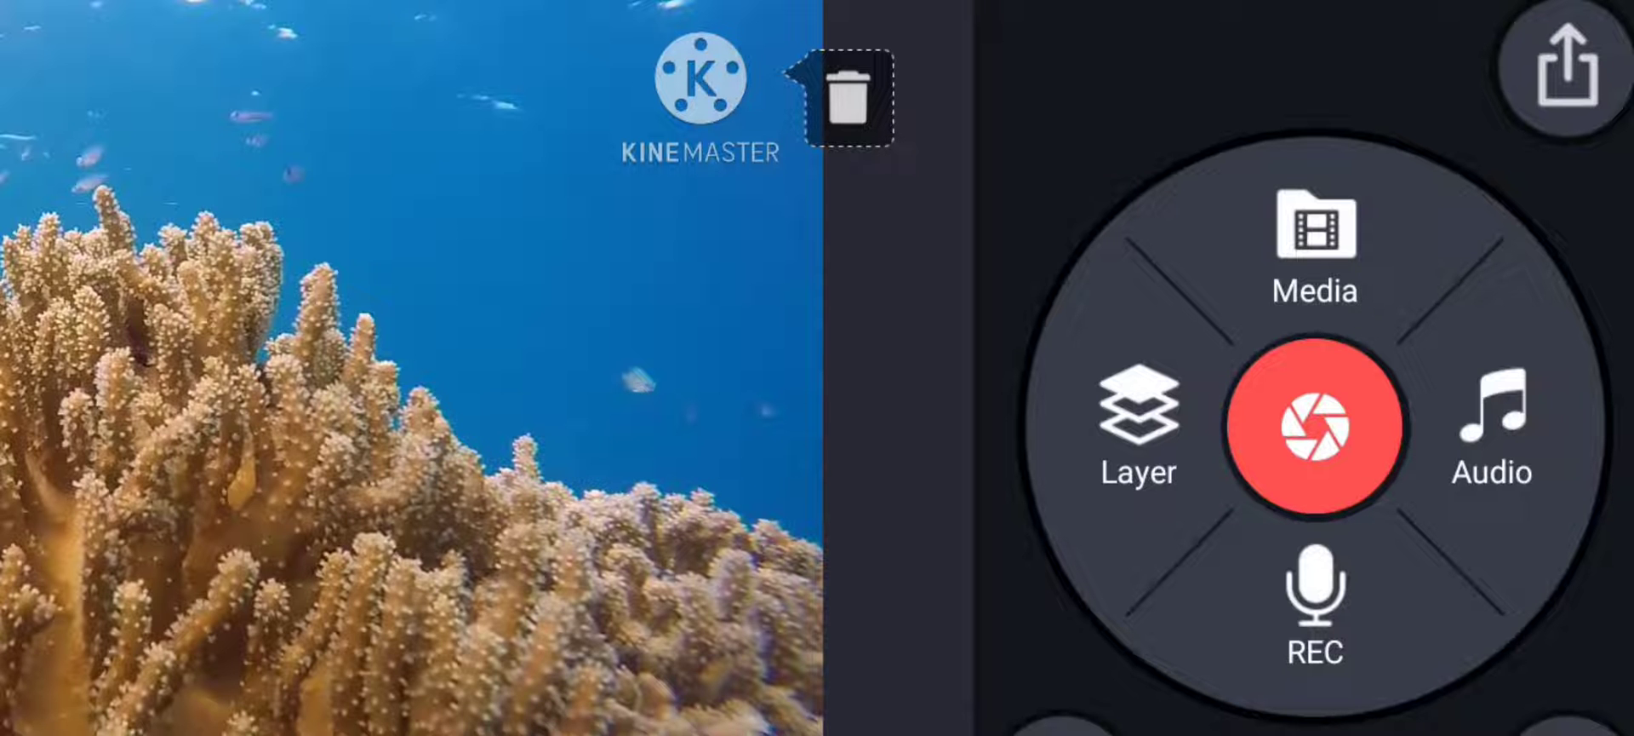
Step: Add Shark - 41035.mp4 from the Download folder as a media layer over the coral clip
click(1139, 426)
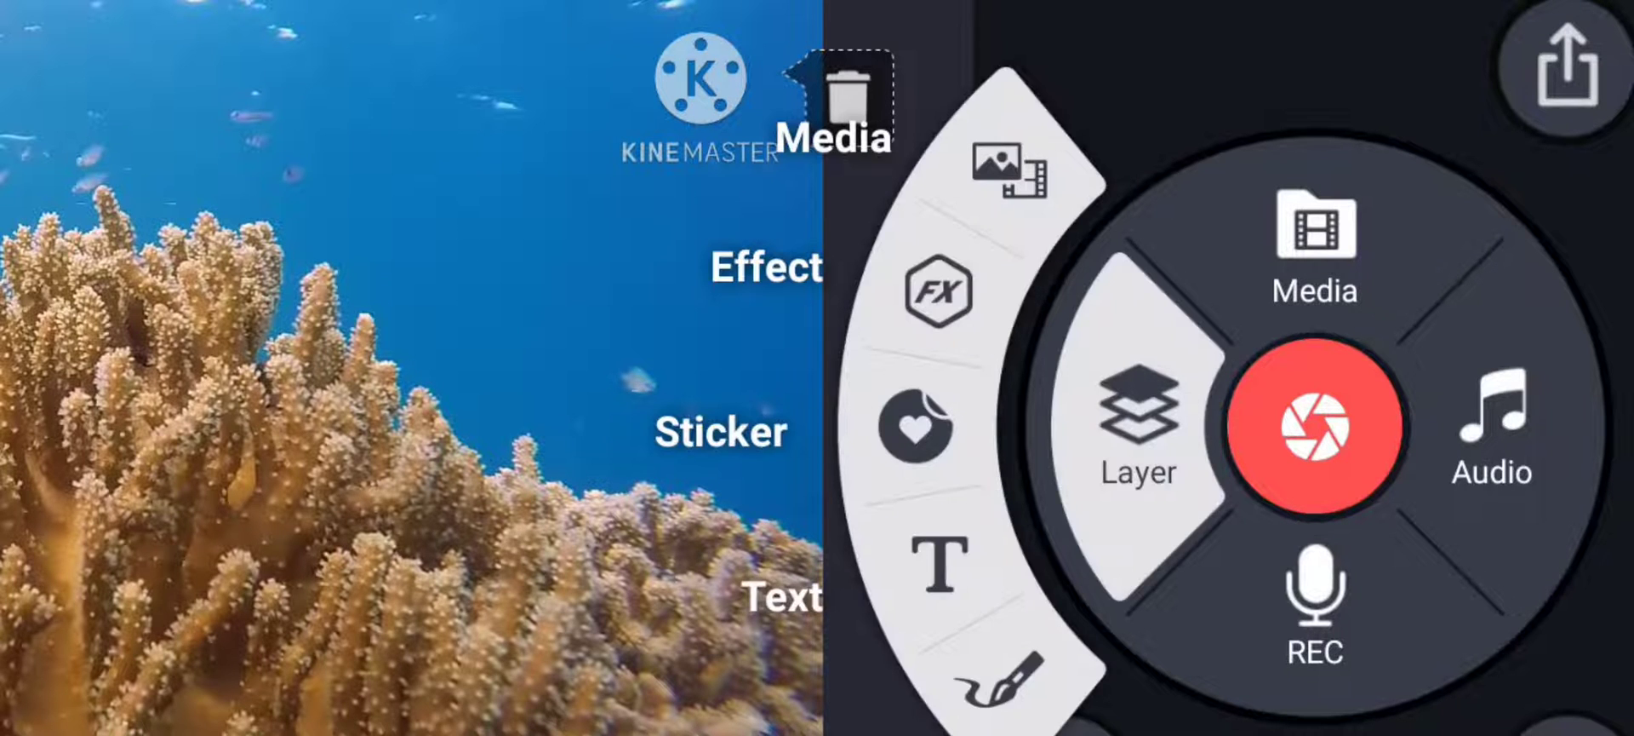
click(1011, 171)
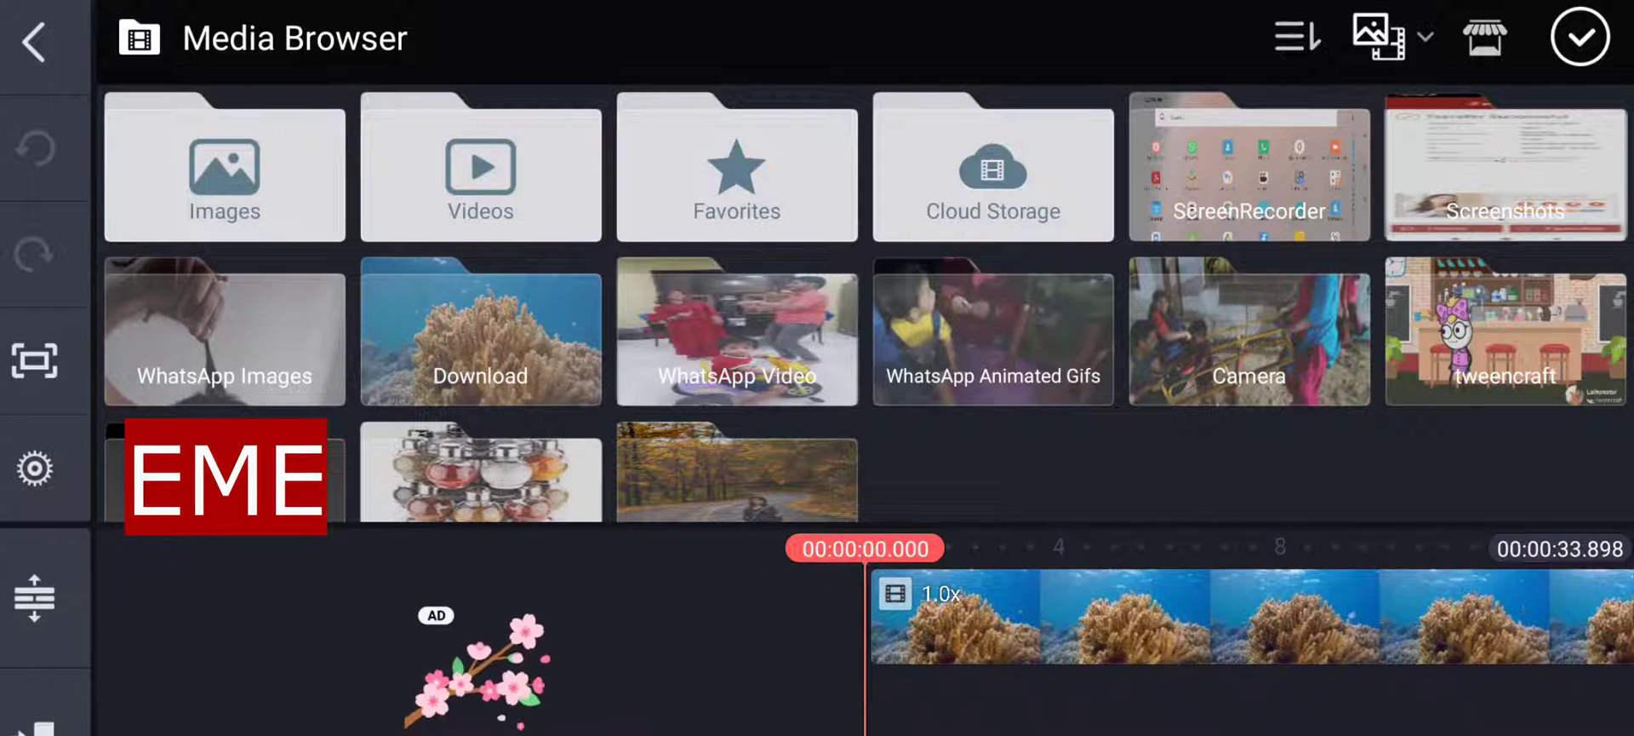
click(481, 340)
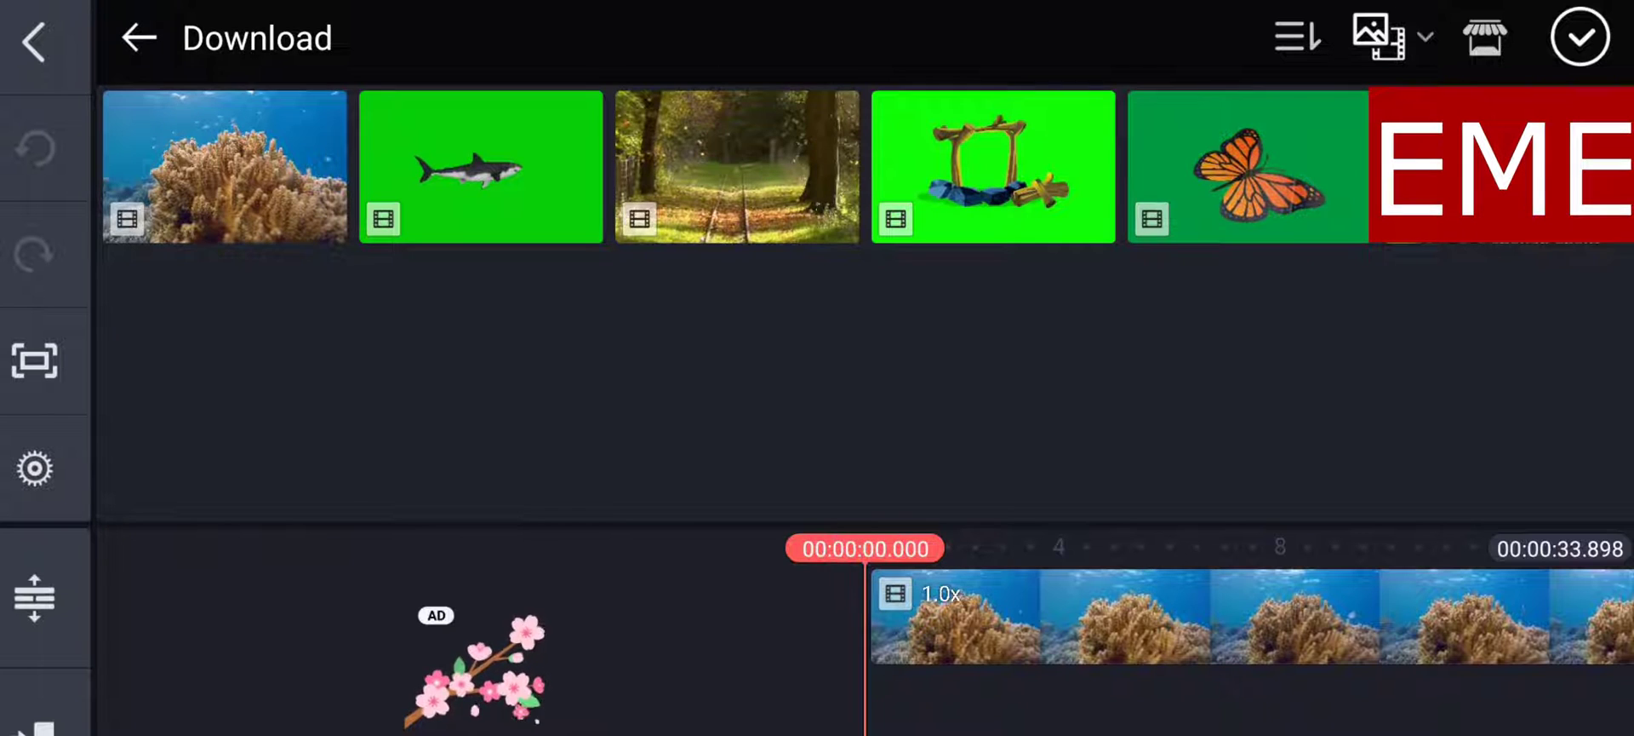
click(481, 166)
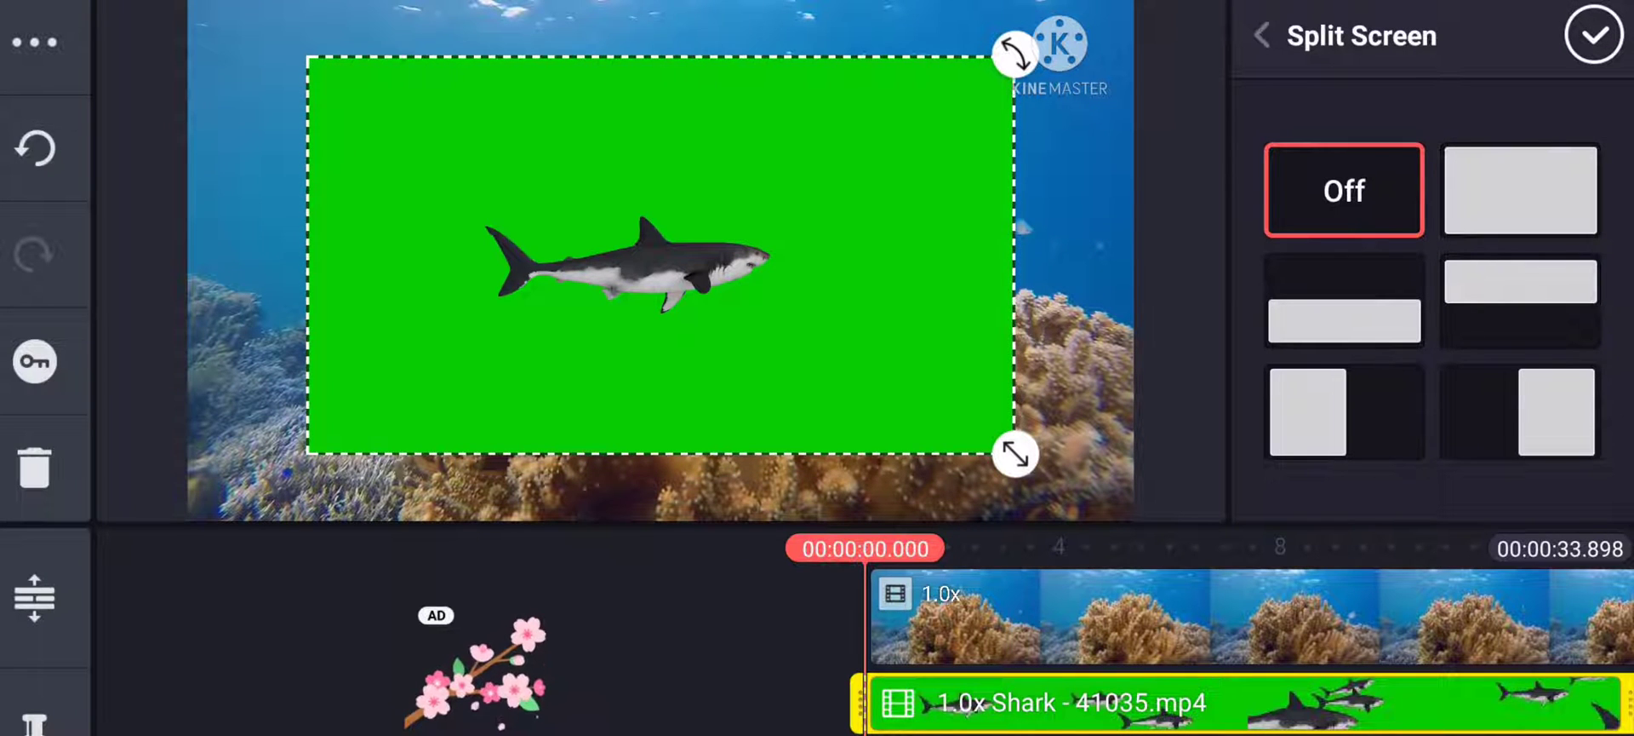
Step: Give the shark layer the full-frame split screen layout and enlarge it in the preview
click(1520, 189)
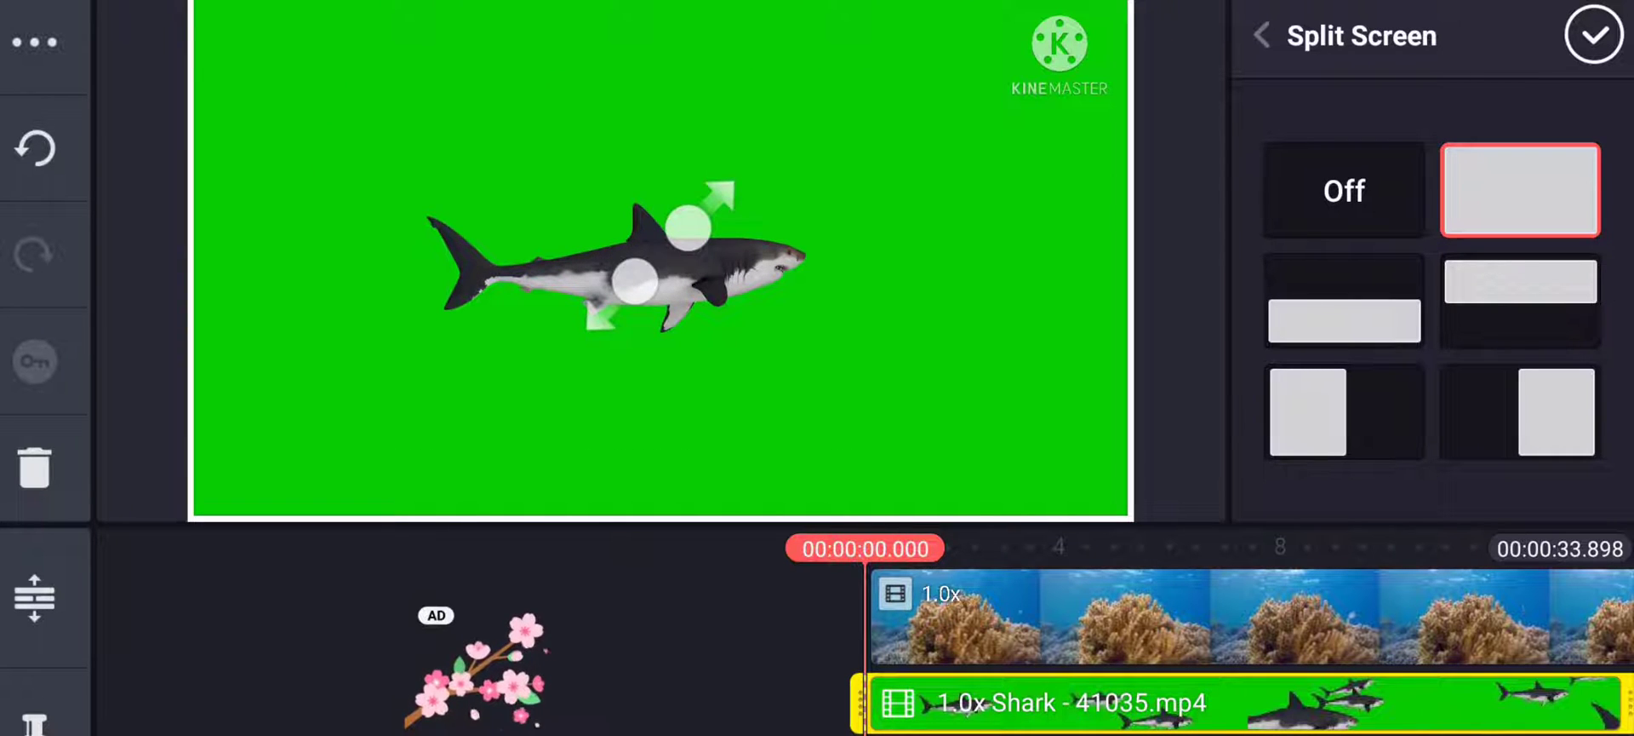
mouse_move(784, 170)
mouse_down()
mouse_move(926, 68)
mouse_move(819, 189)
mouse_up()
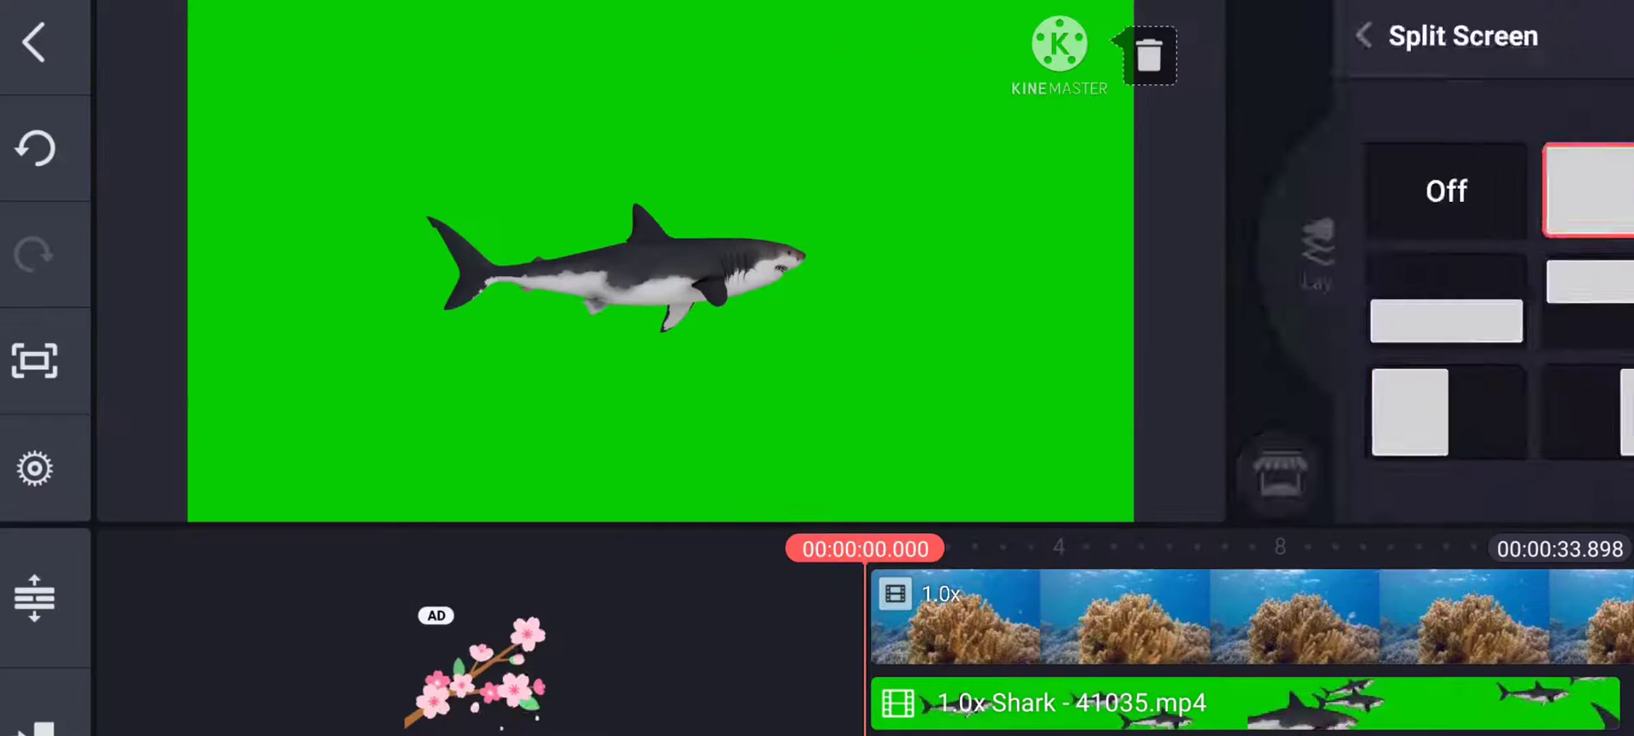
key(Escape)
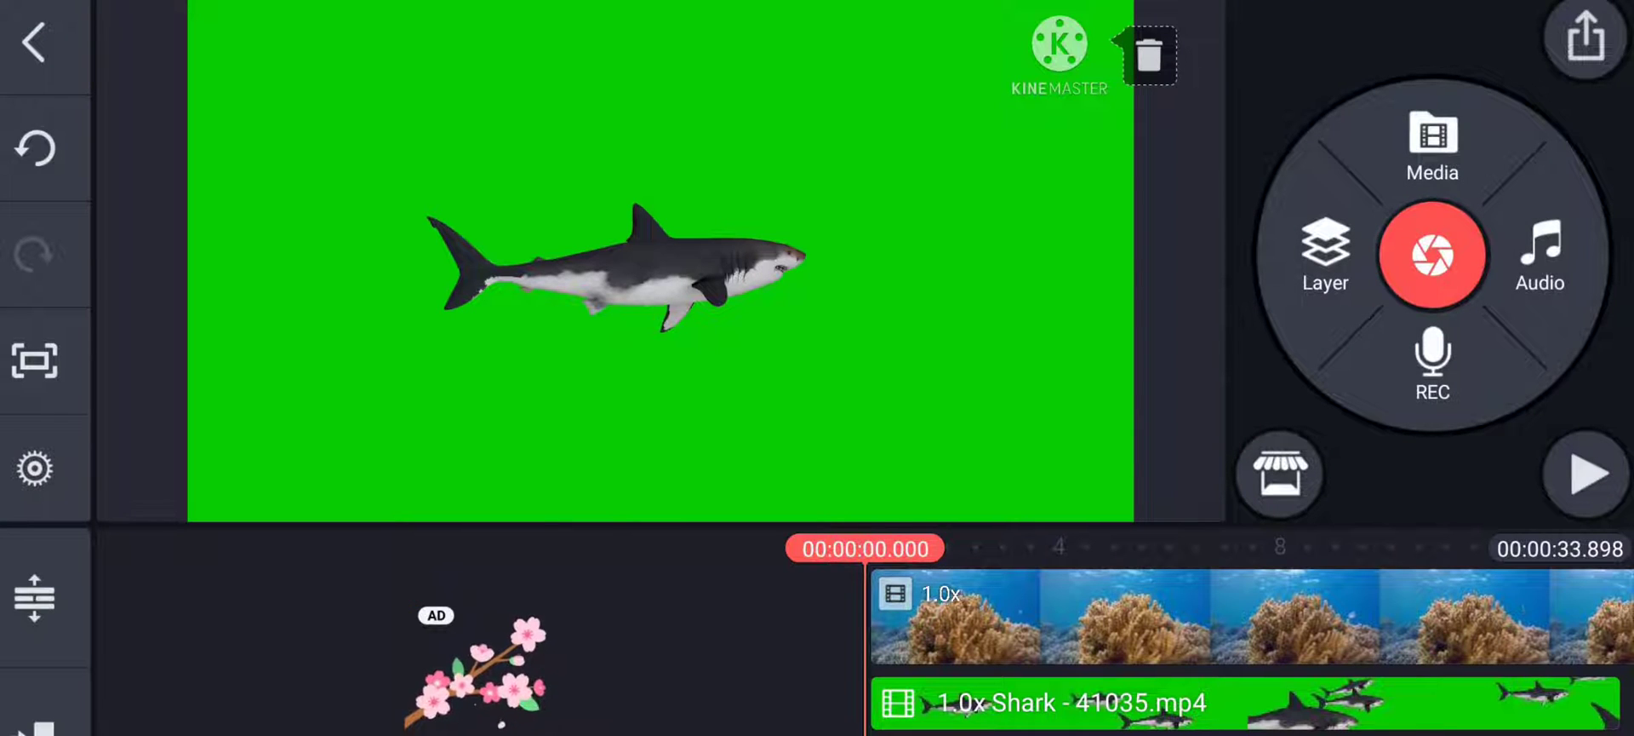
Step: Check the shark clip's cropping settings without changes, then play the project
click(1064, 702)
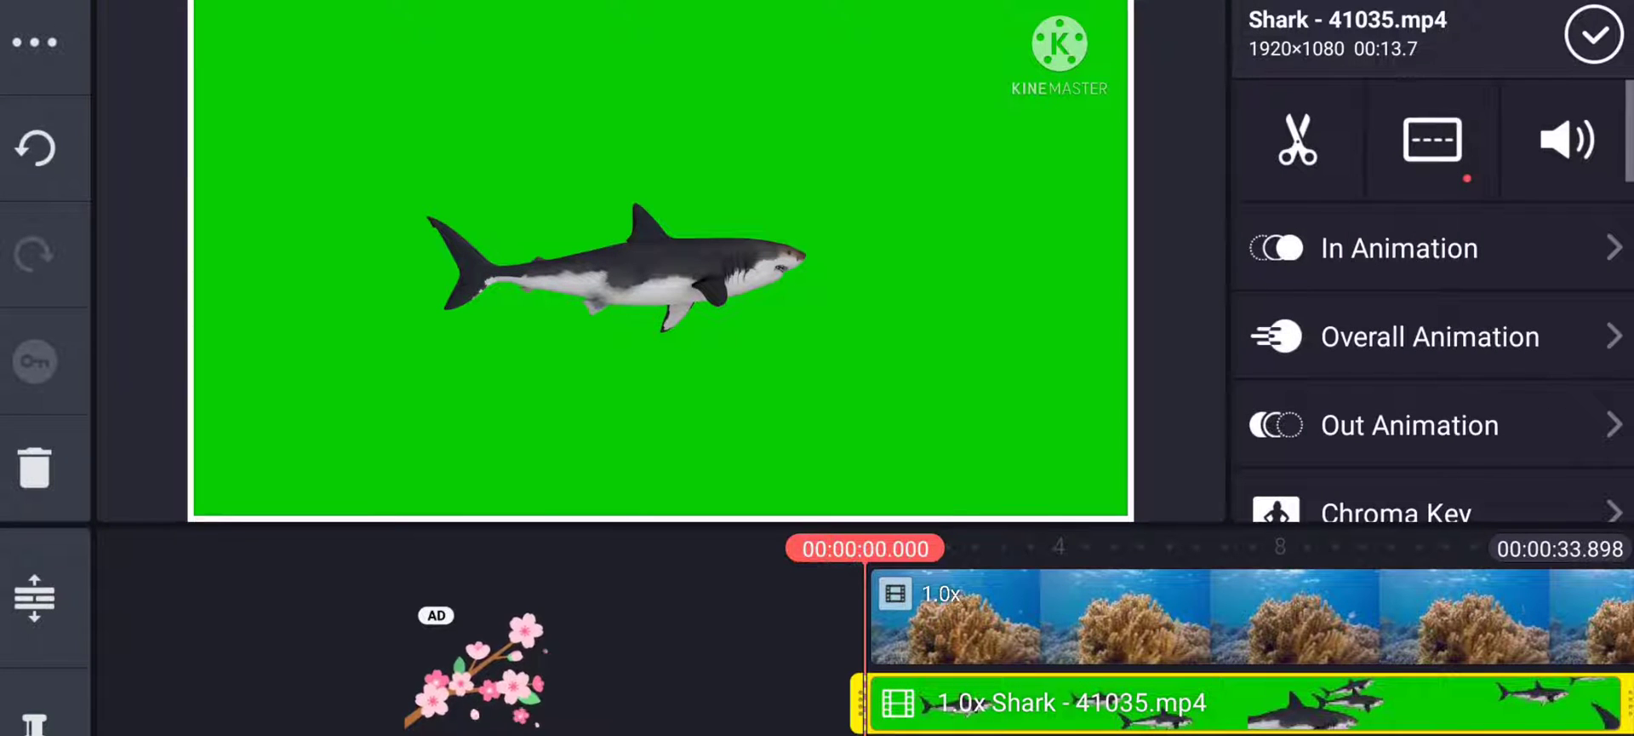
drag(1503, 406, 1525, 179)
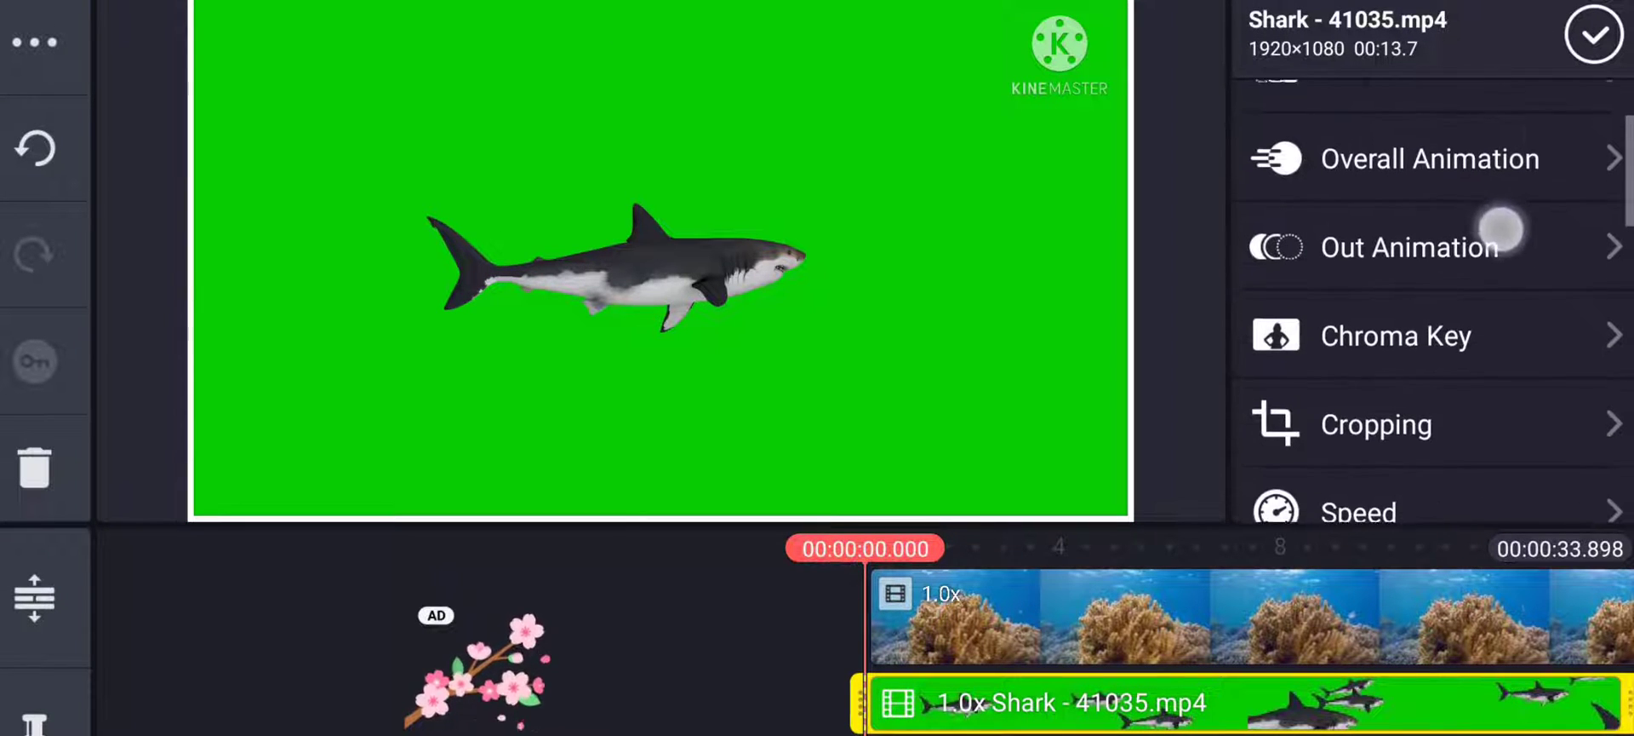
click(1406, 394)
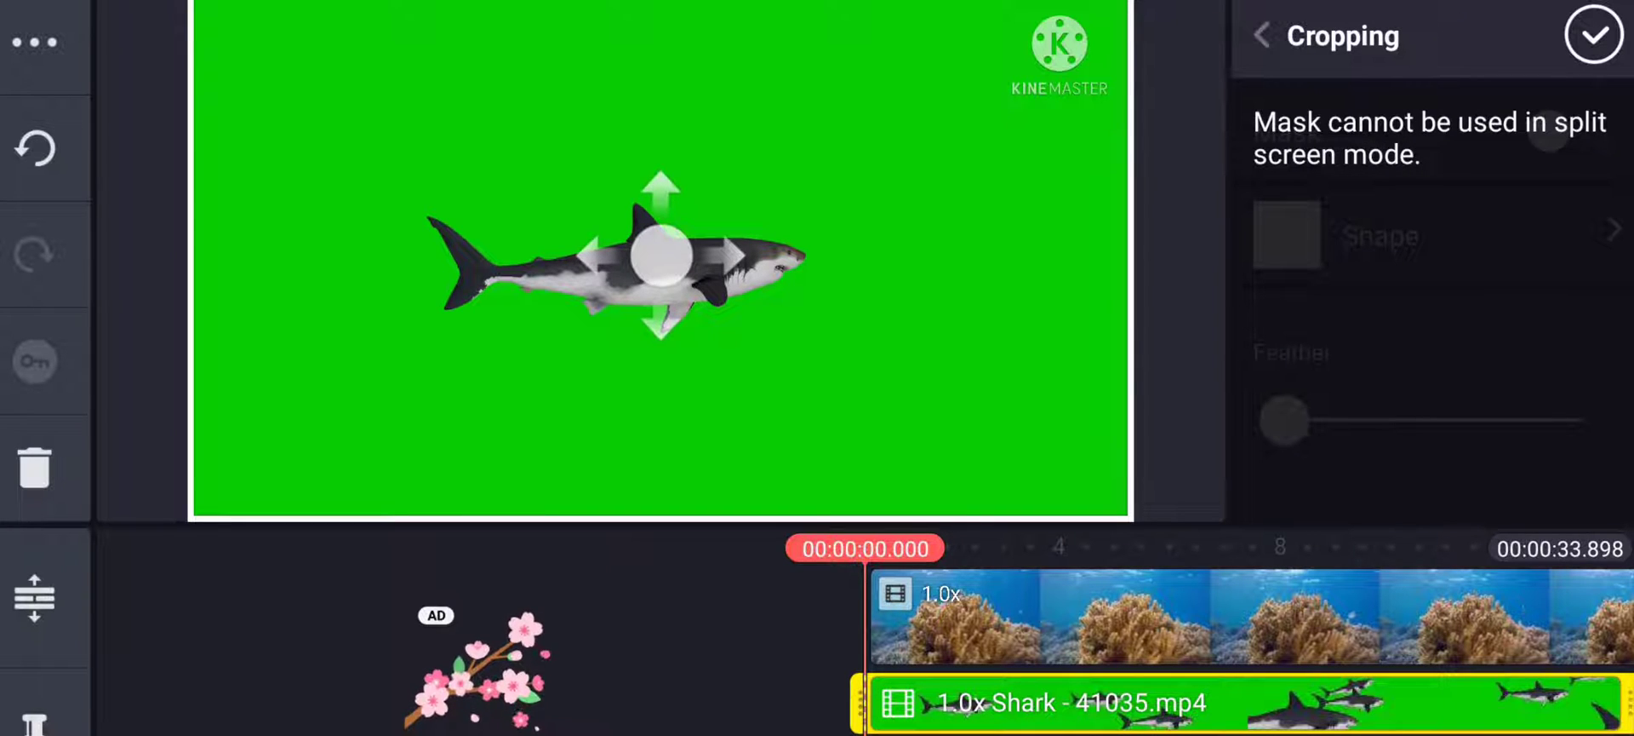
click(1594, 35)
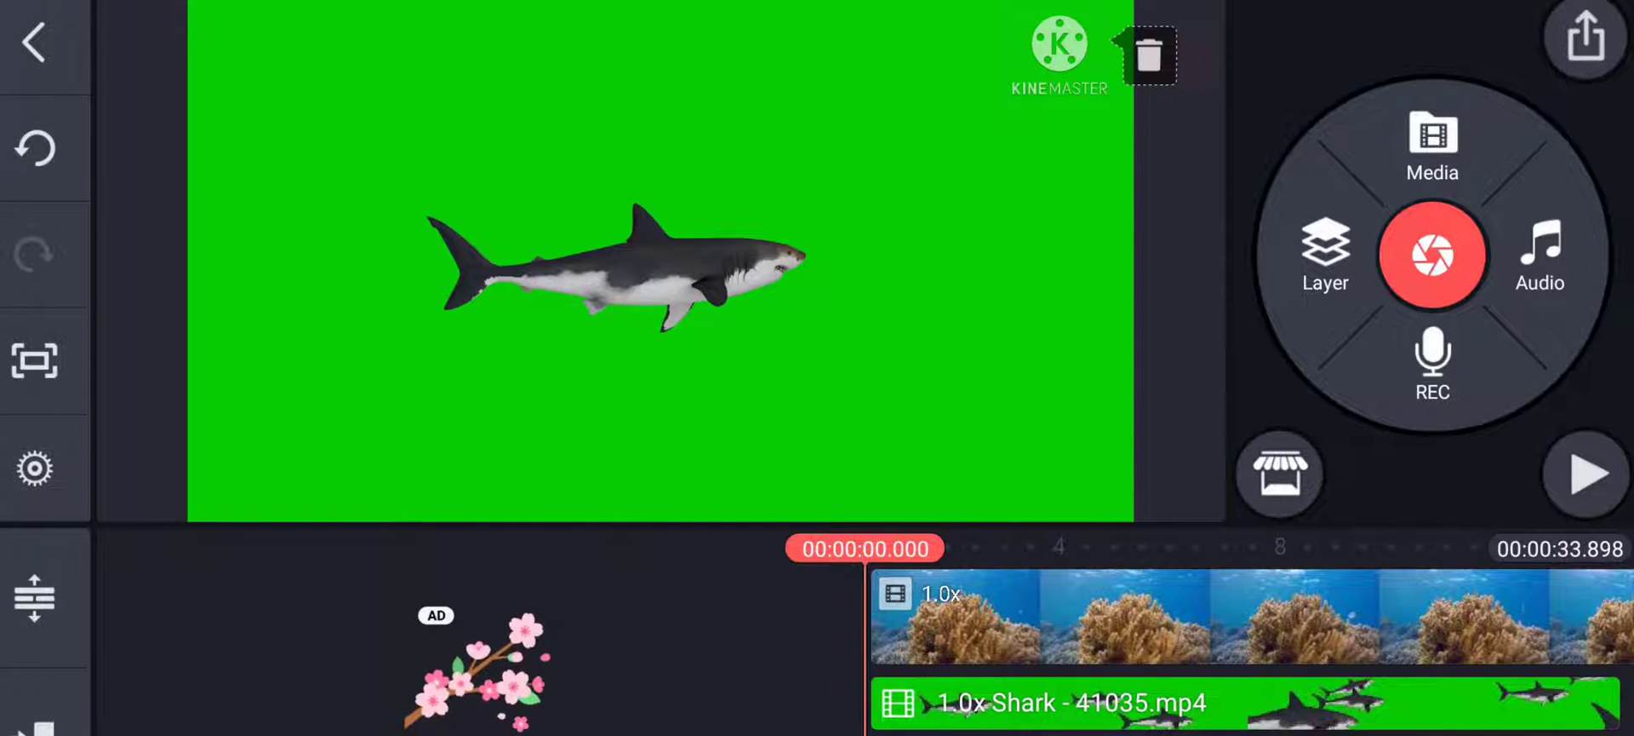
click(1586, 473)
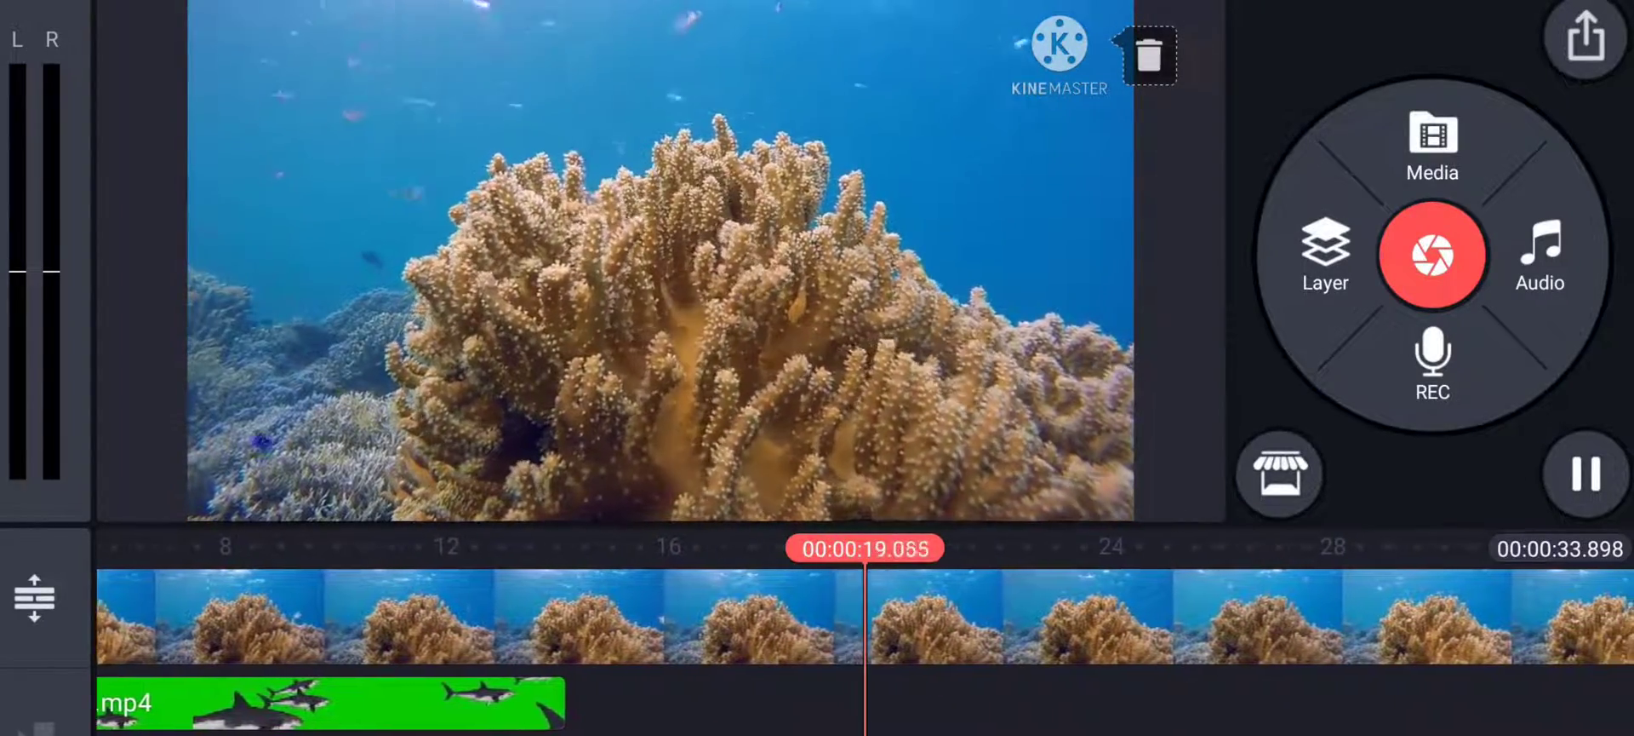
click(1586, 474)
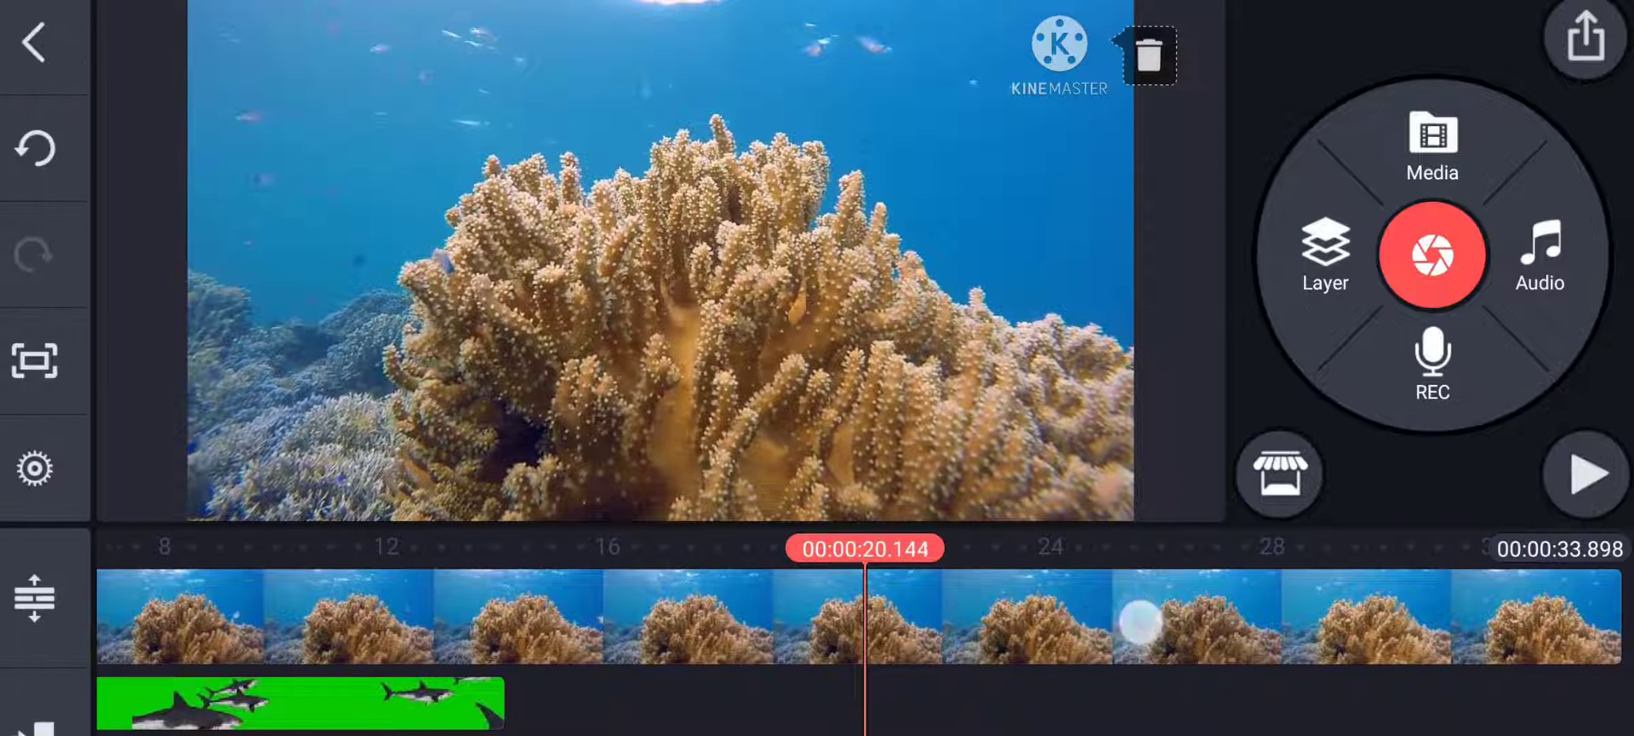
drag(1141, 620, 1533, 620)
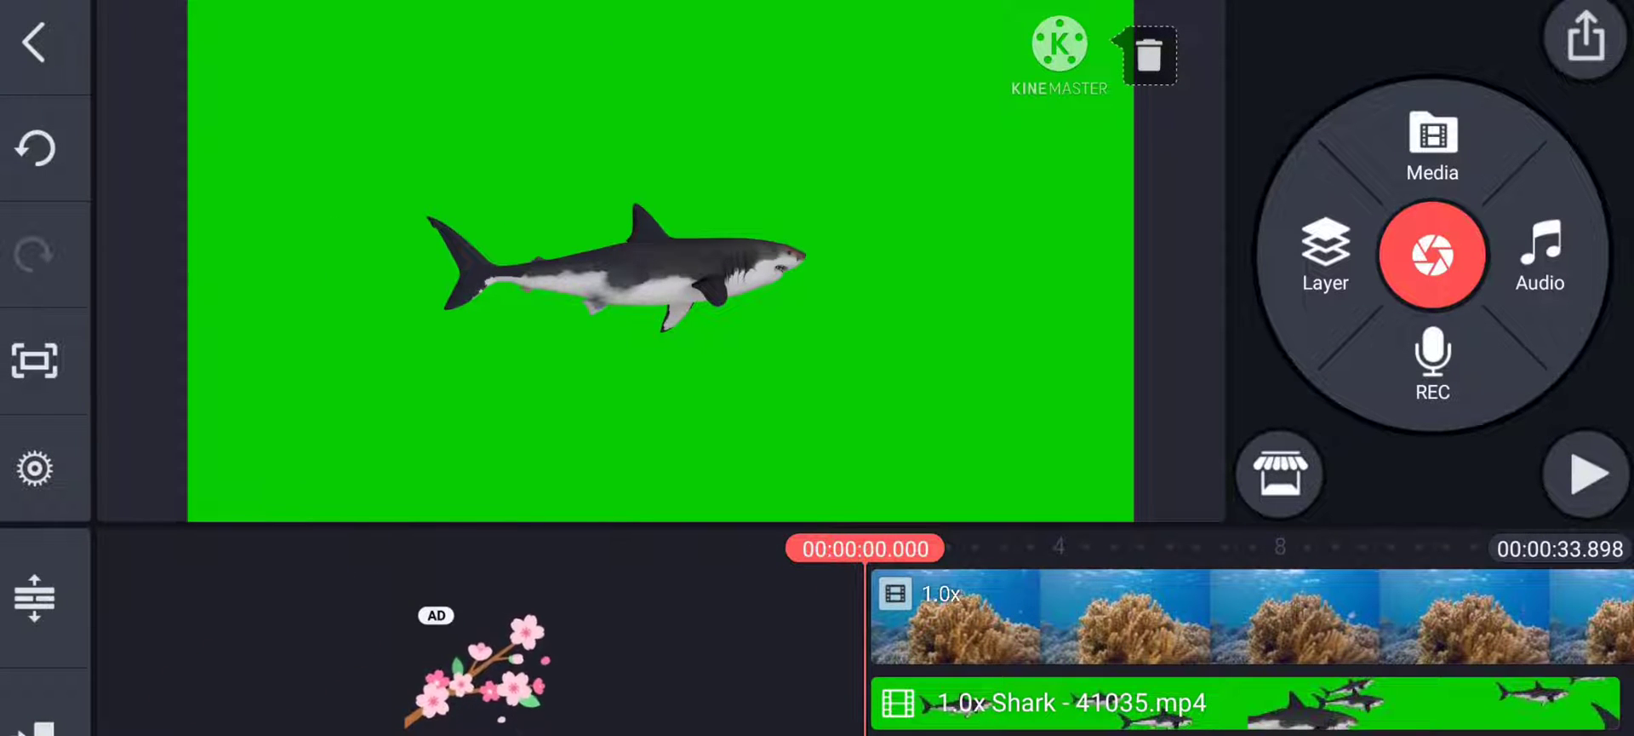
Step: Enable Chroma Key on the shark clip to strip its green background
click(1243, 702)
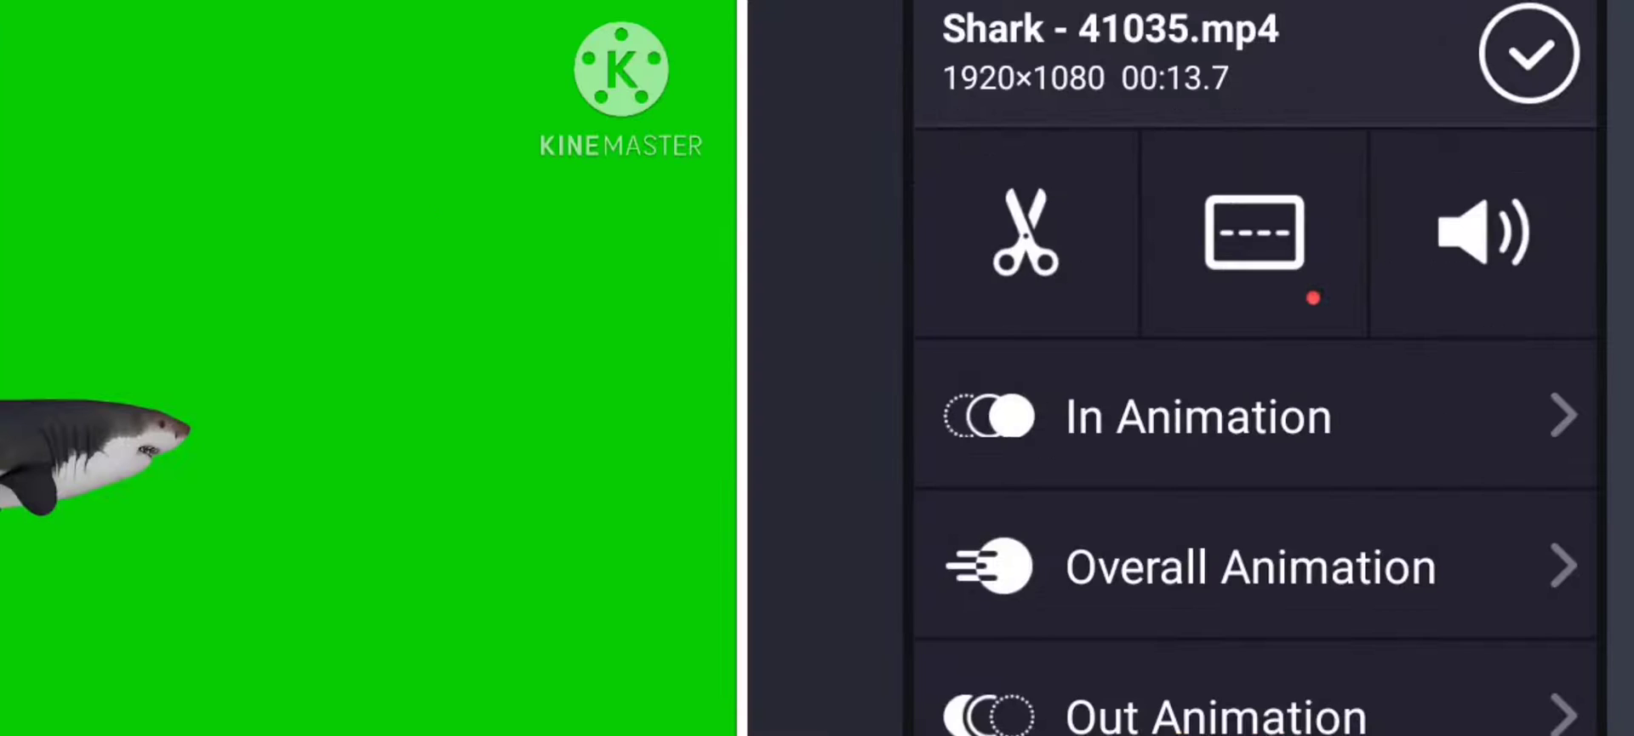
drag(1484, 403, 1484, 261)
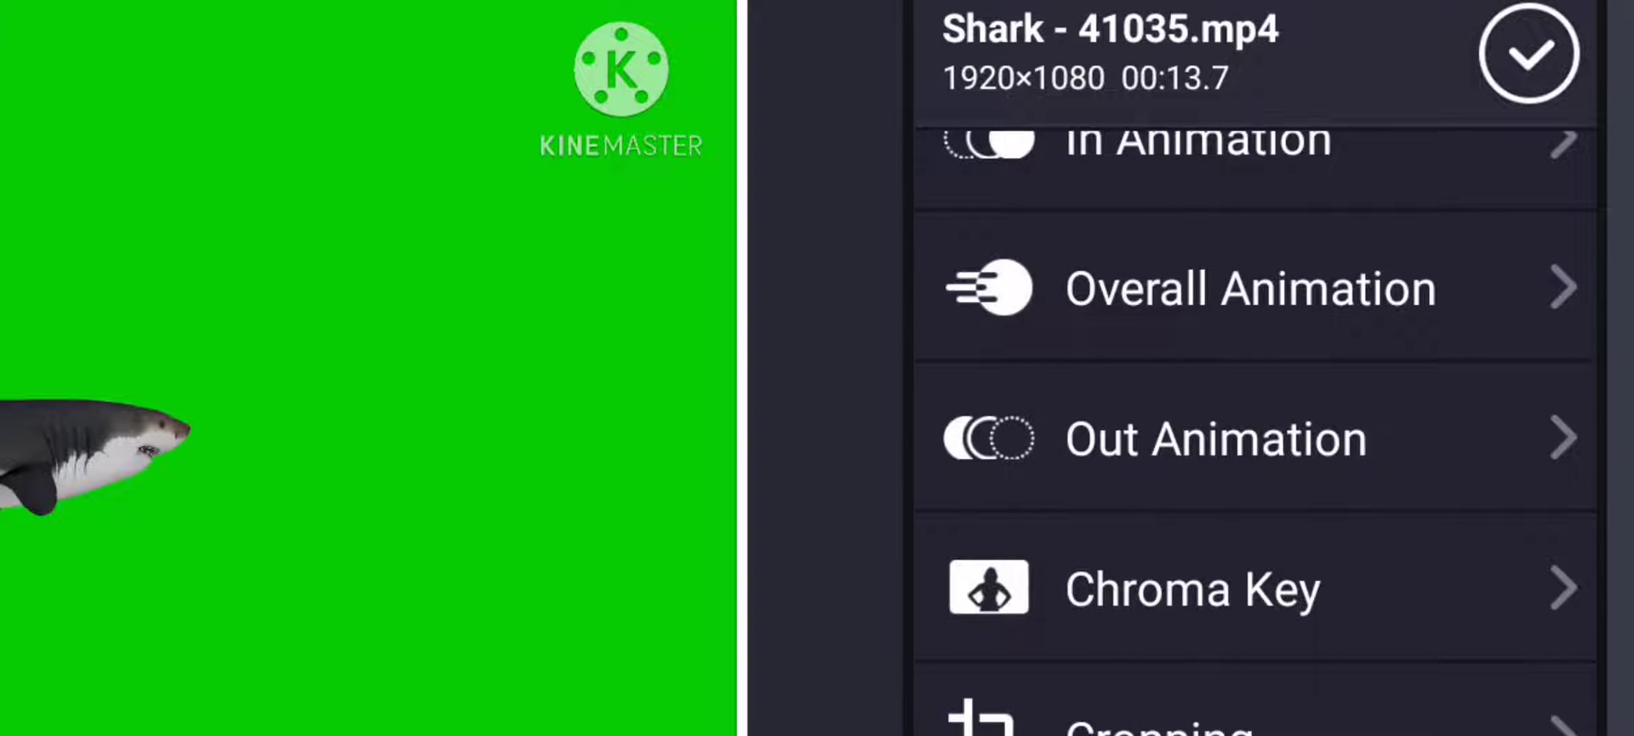
click(1277, 585)
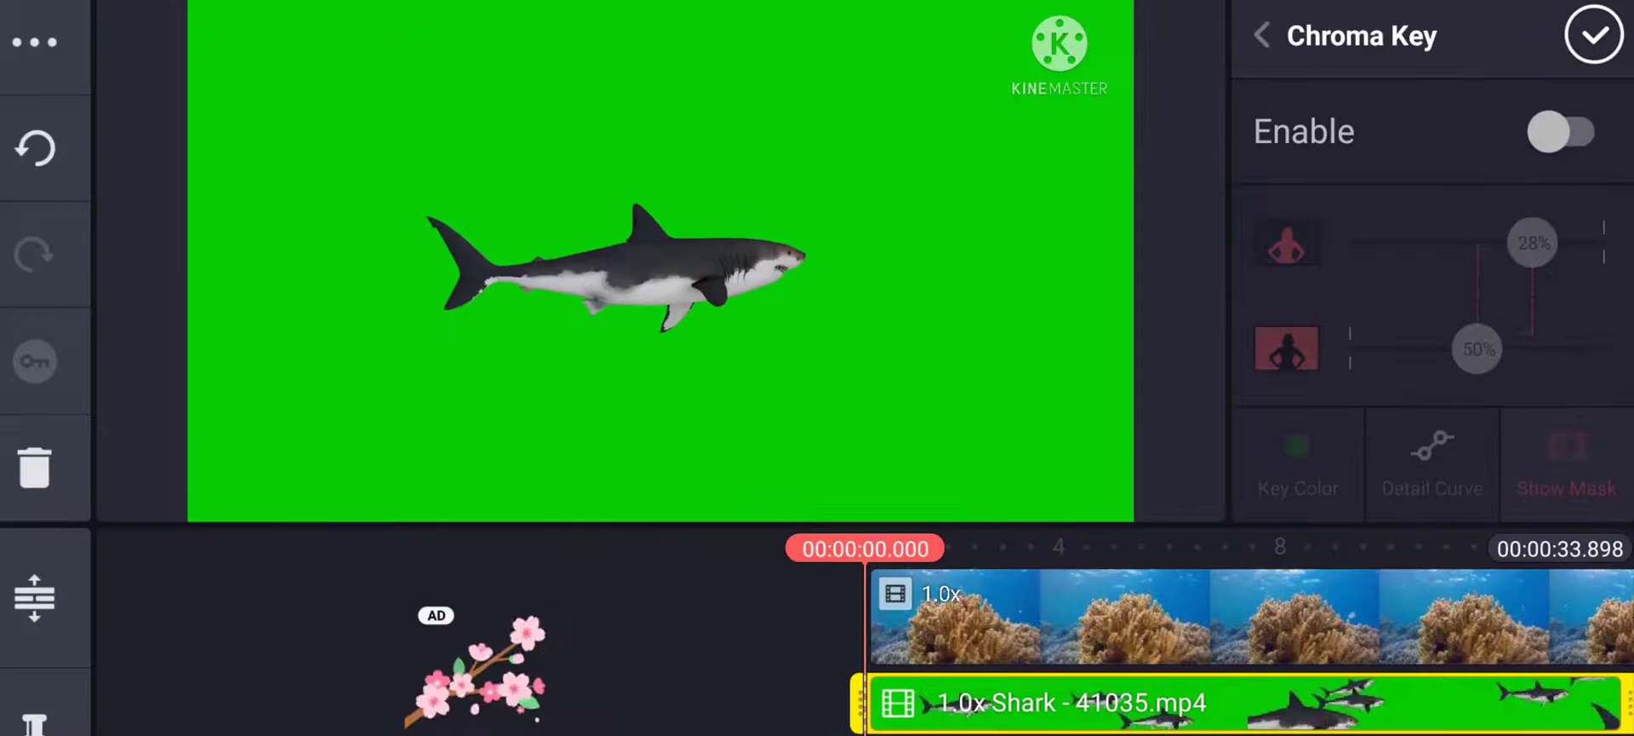
click(1578, 132)
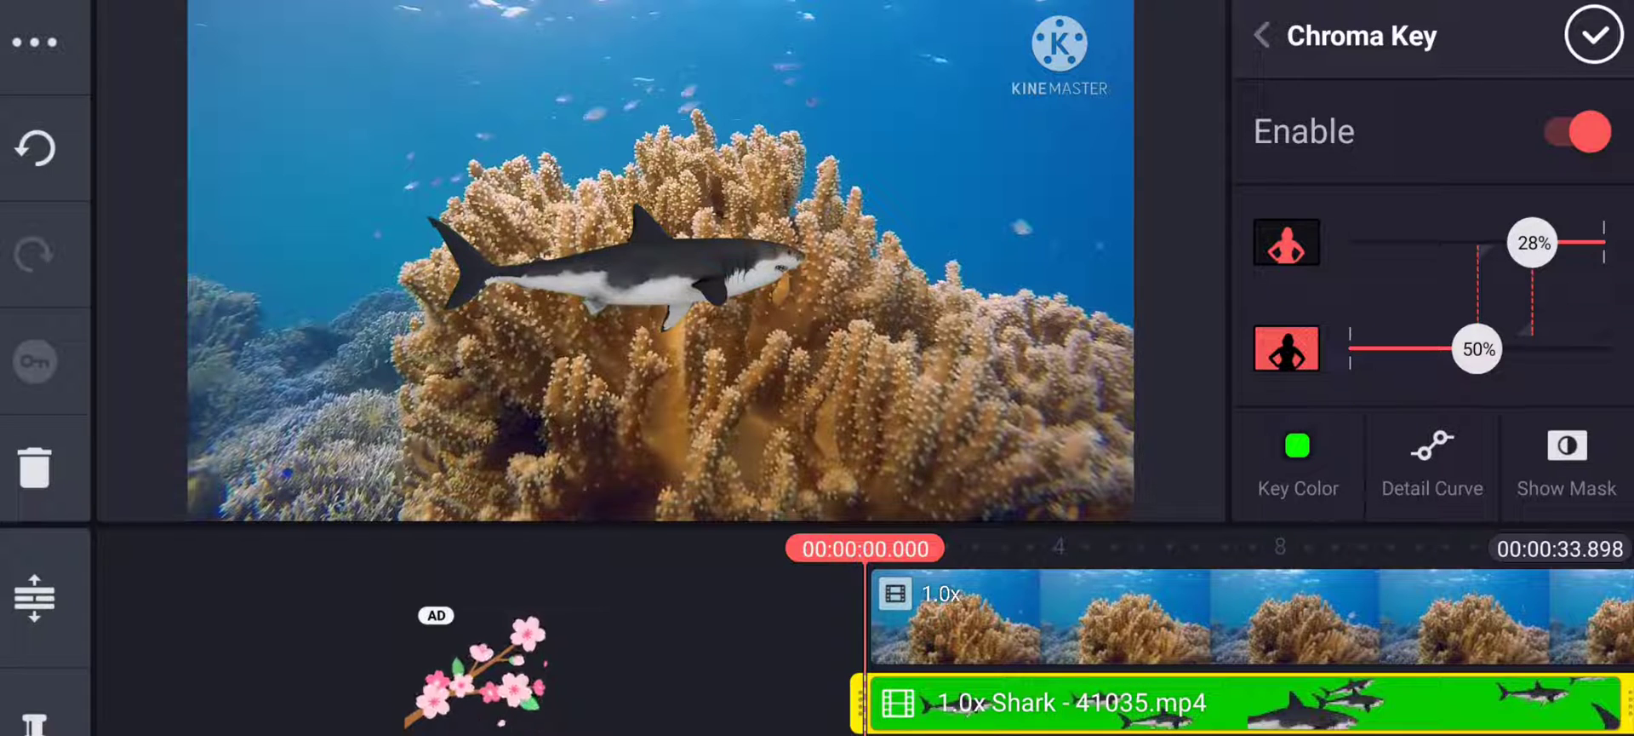
click(1595, 34)
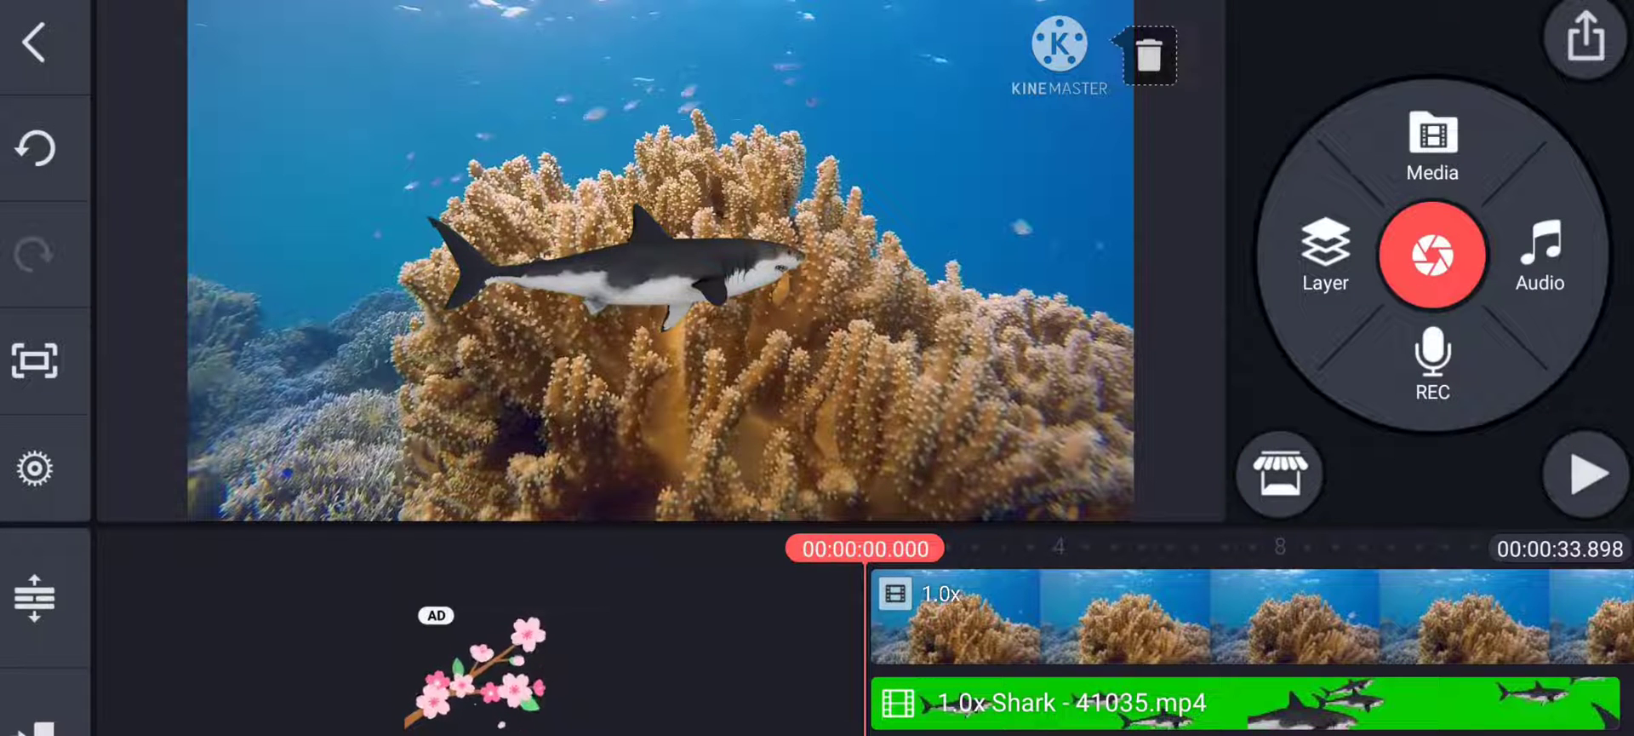
Step: Preview the keyed shark, then place the playhead where the shark clip ends
click(1586, 474)
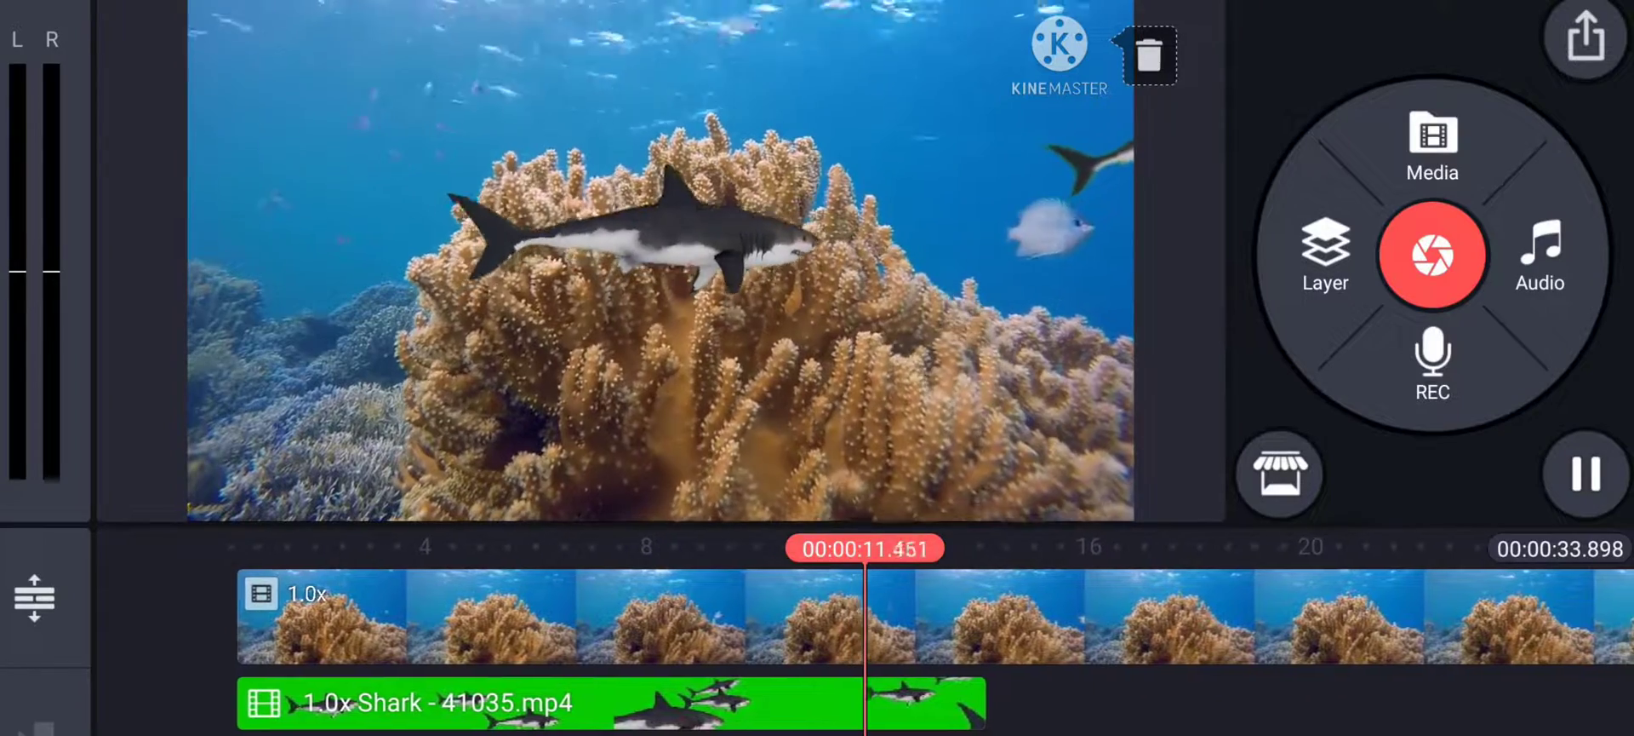
click(1106, 617)
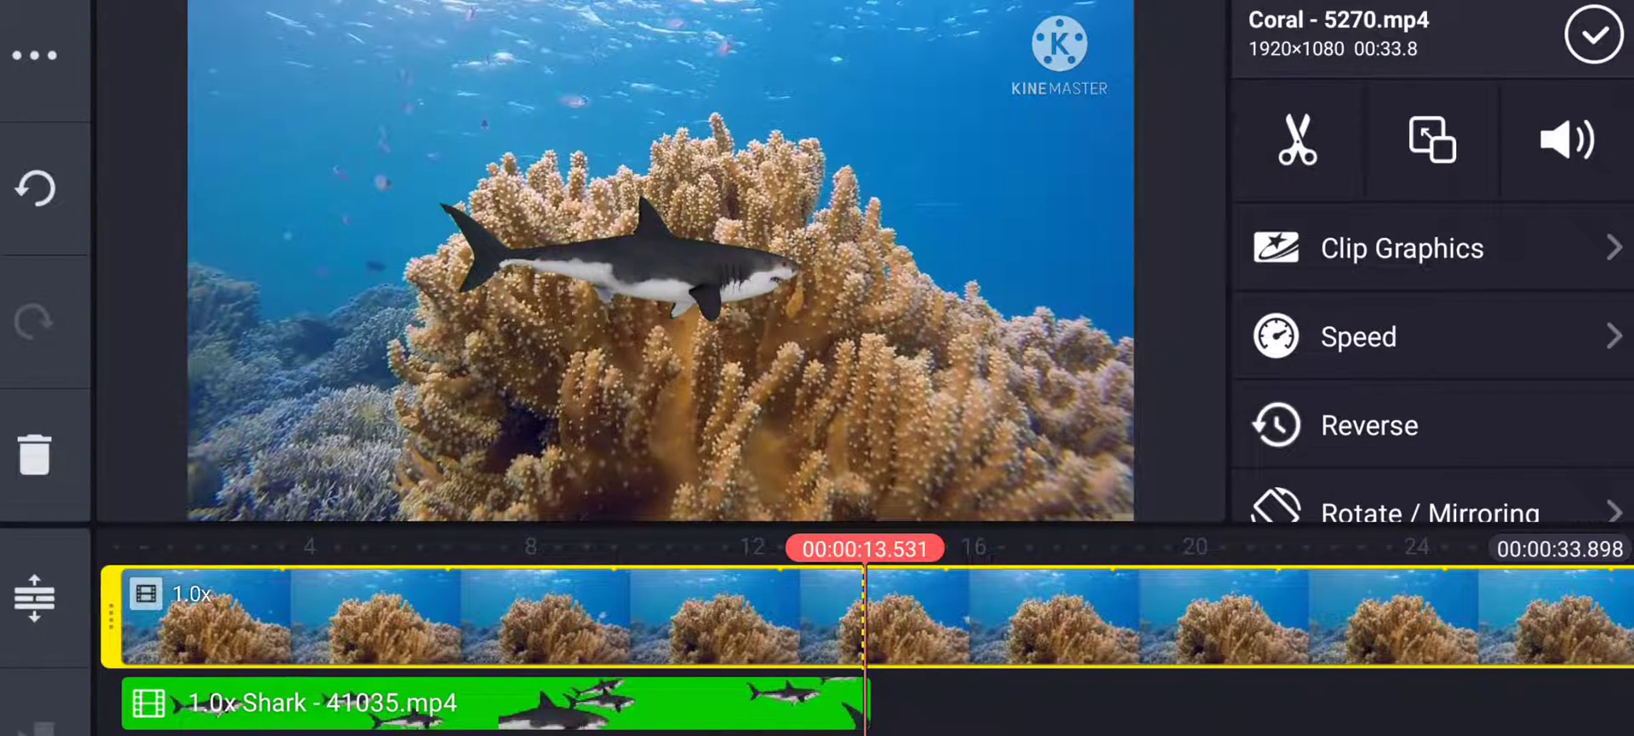
mouse_move(1268, 613)
mouse_down()
mouse_move(1234, 639)
mouse_move(1252, 637)
mouse_up()
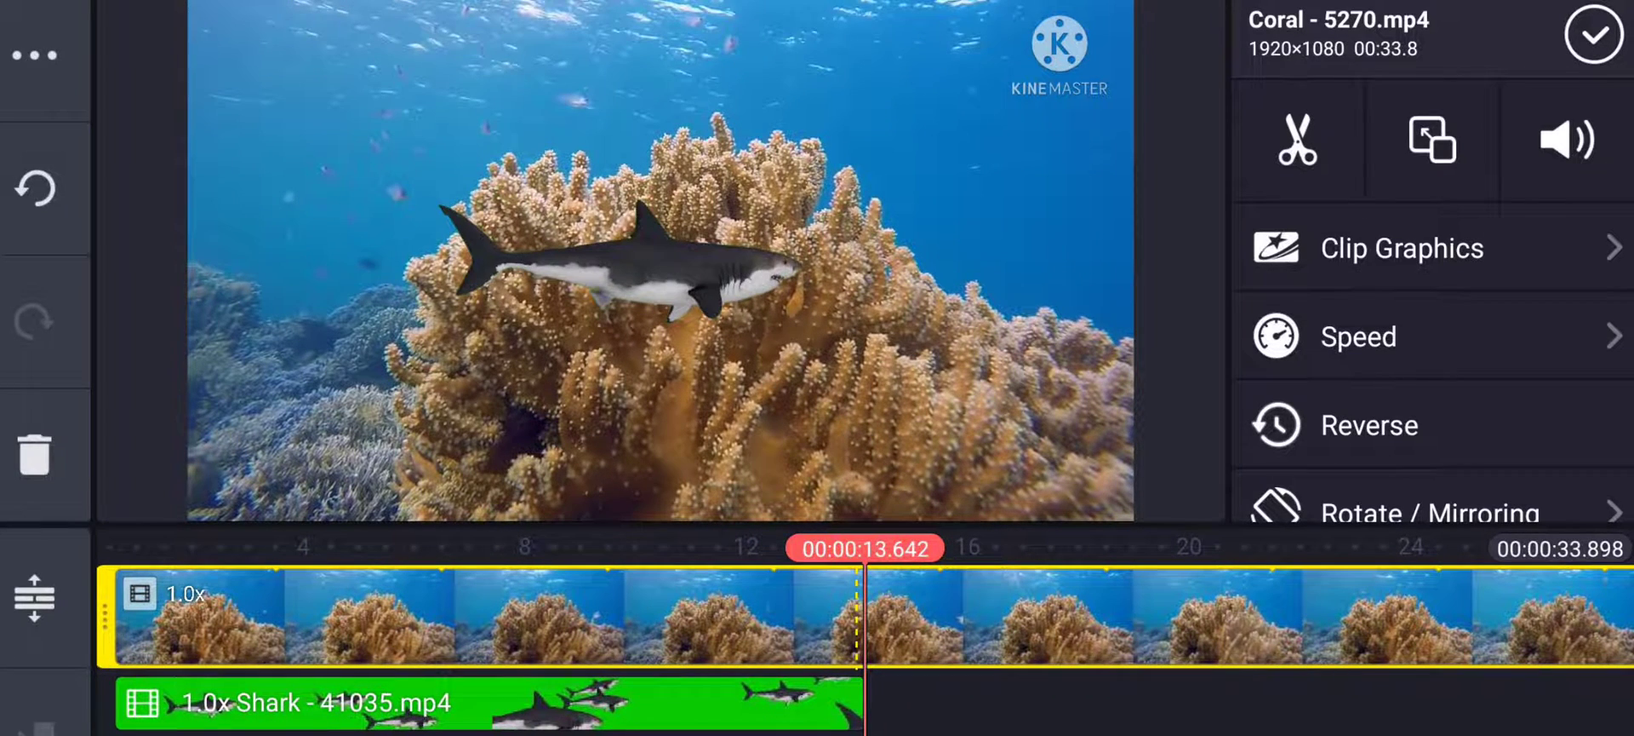
click(1103, 622)
click(1104, 621)
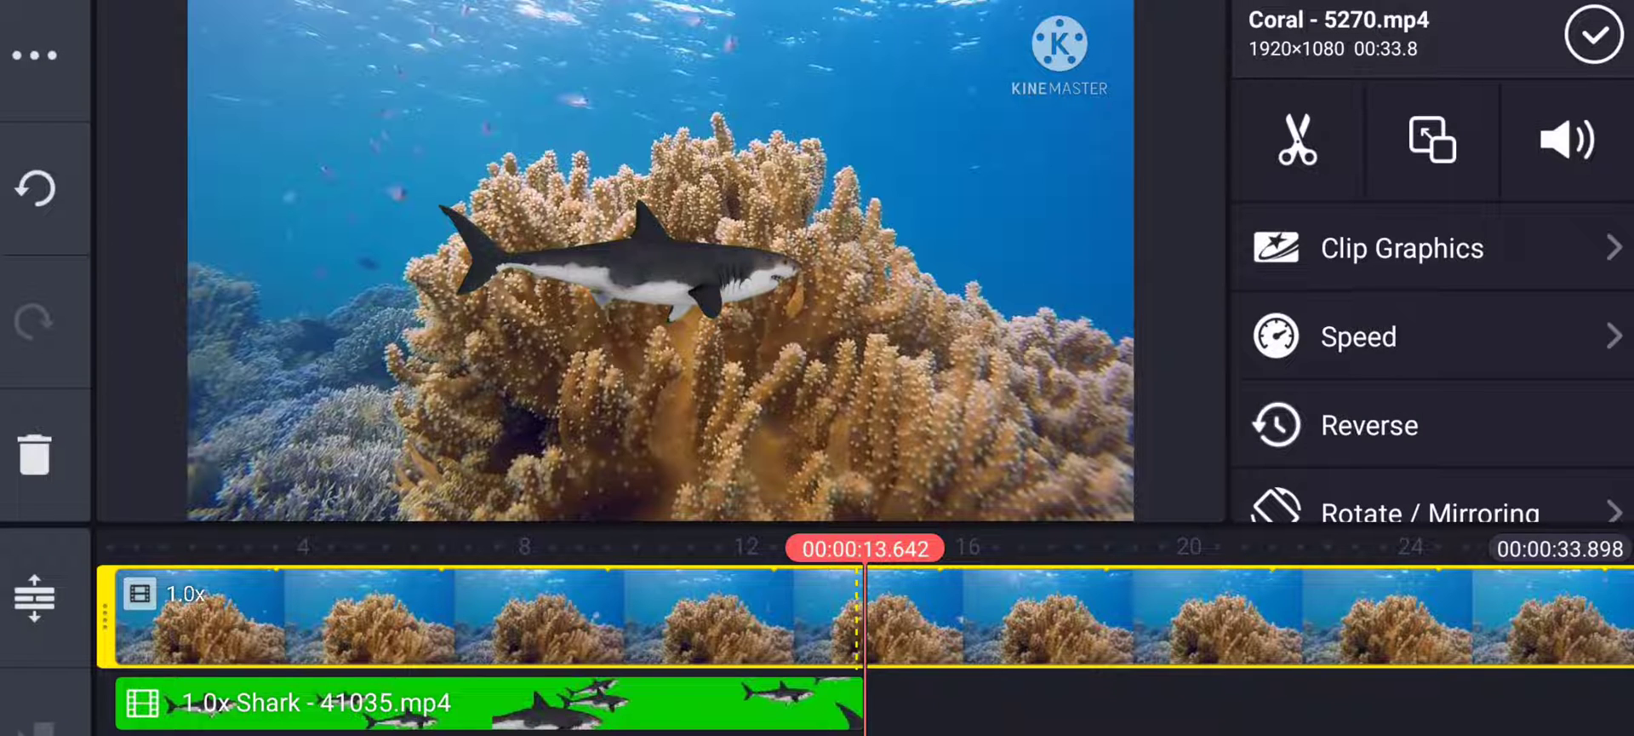
mouse_move(1106, 621)
mouse_down()
mouse_move(1067, 621)
mouse_move(1106, 622)
mouse_up()
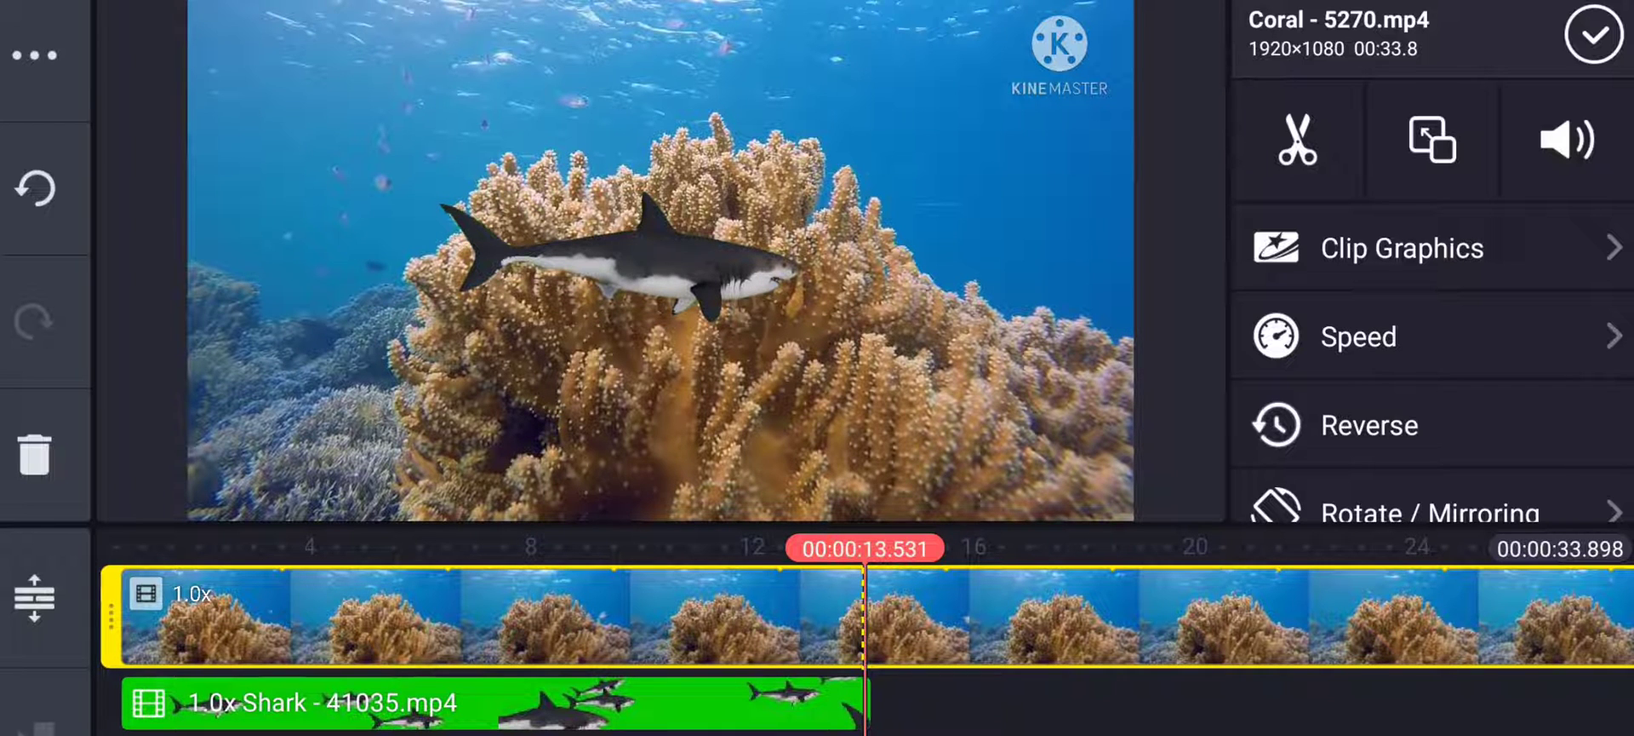
Step: Trim the coral clip right of the playhead, making the project 13.598 seconds
click(1297, 139)
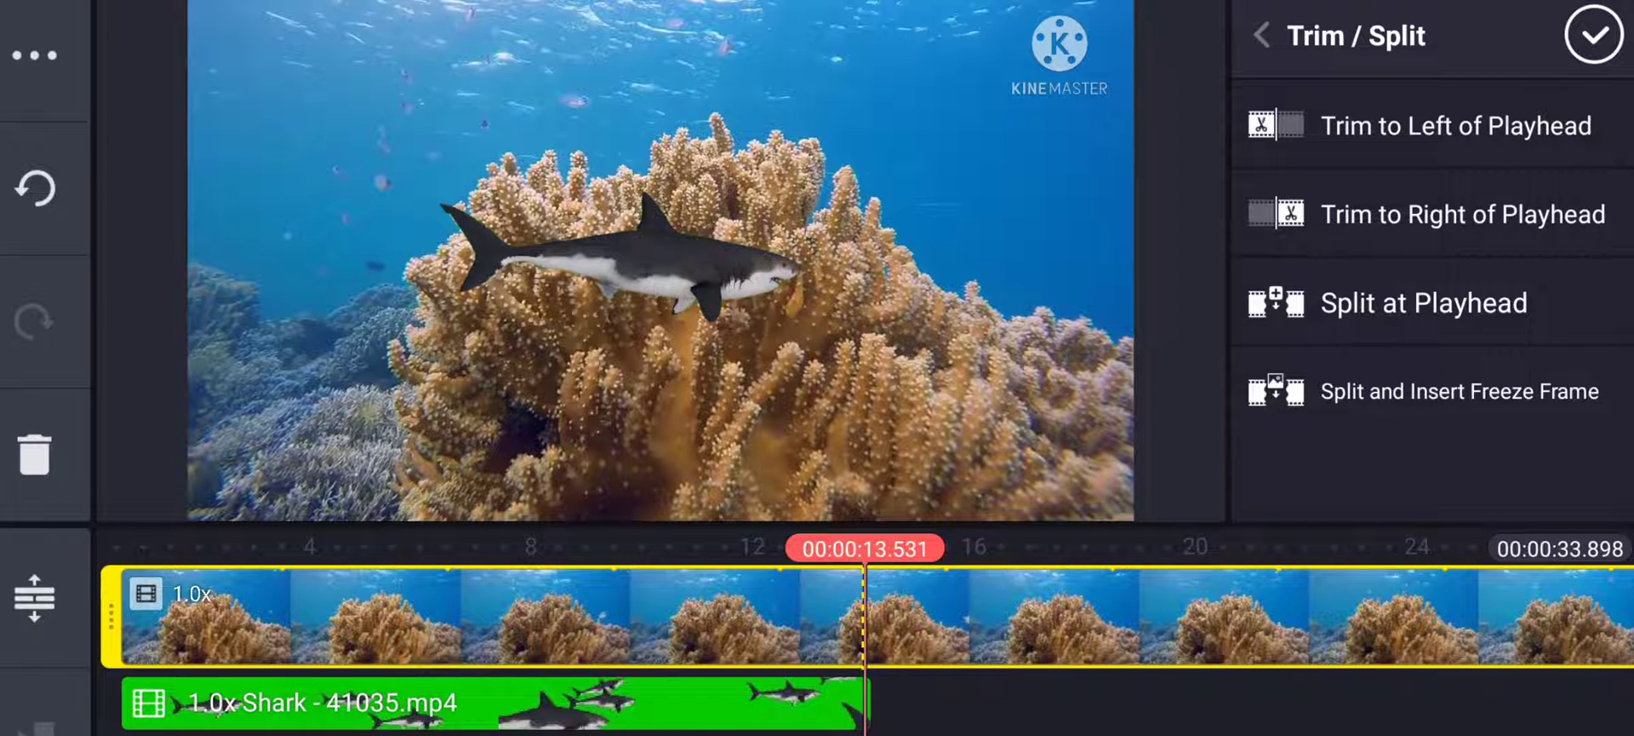
click(1462, 214)
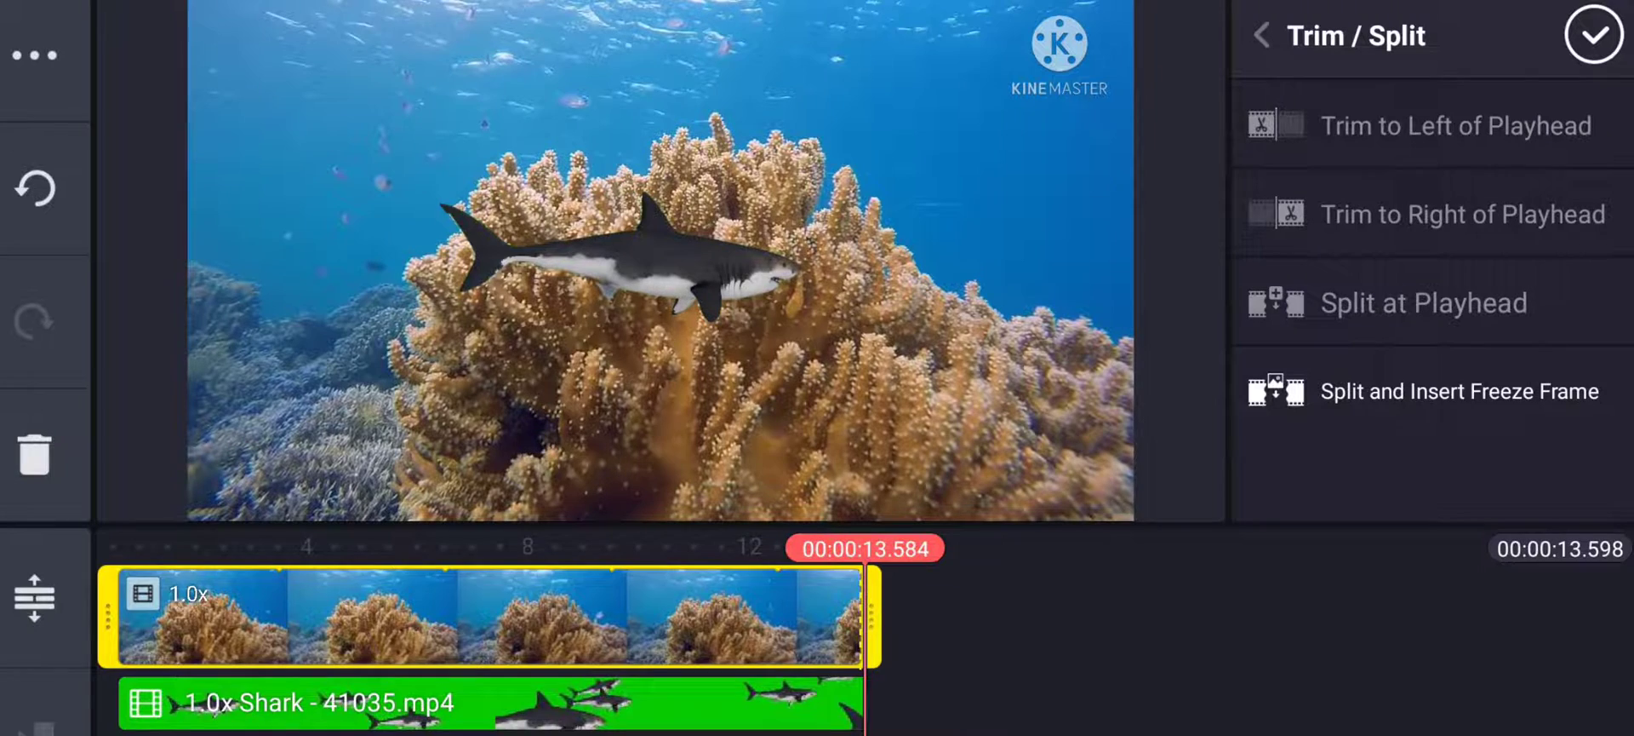
drag(426, 613, 1175, 613)
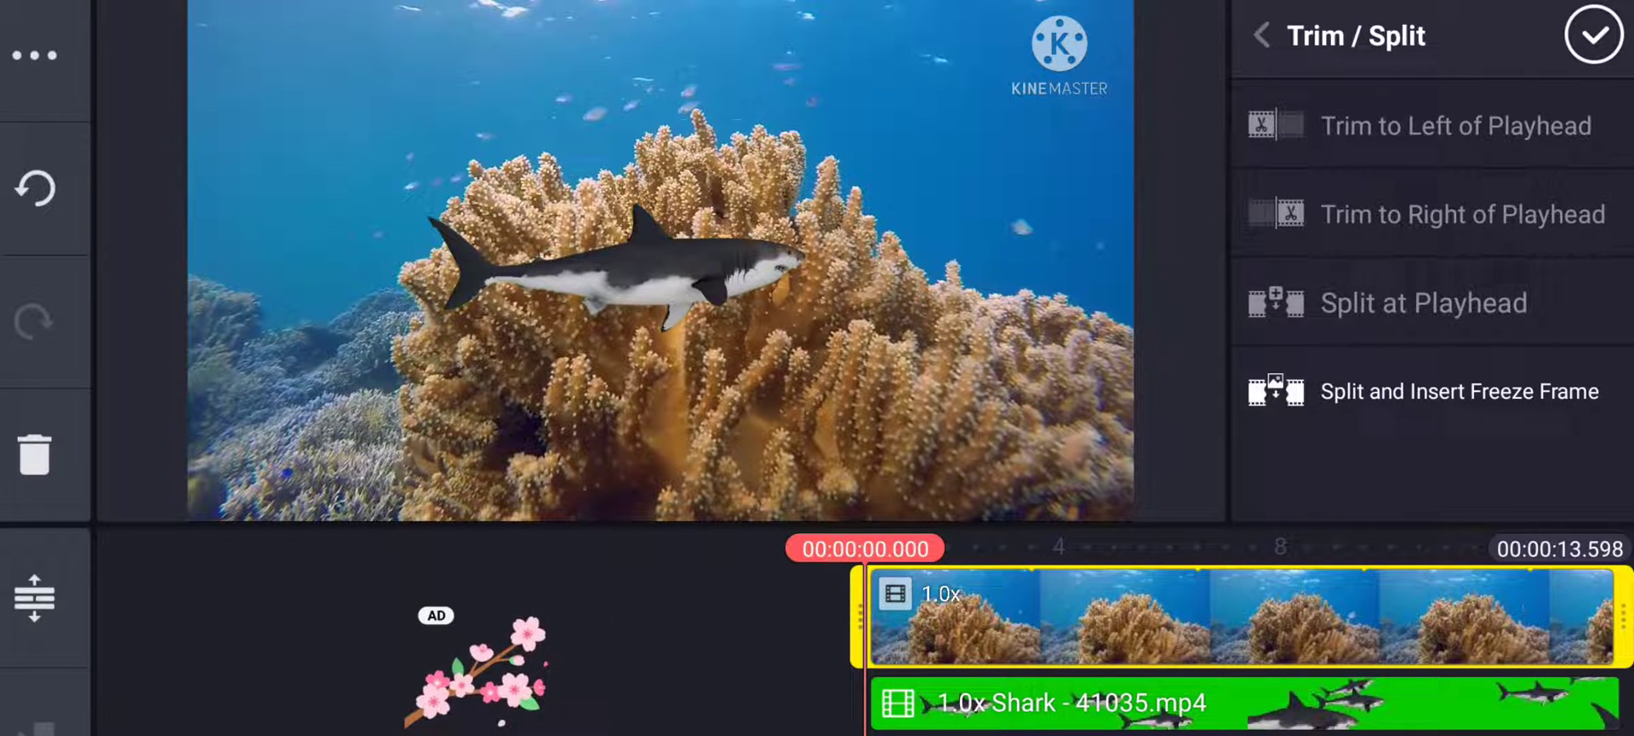
key(Escape)
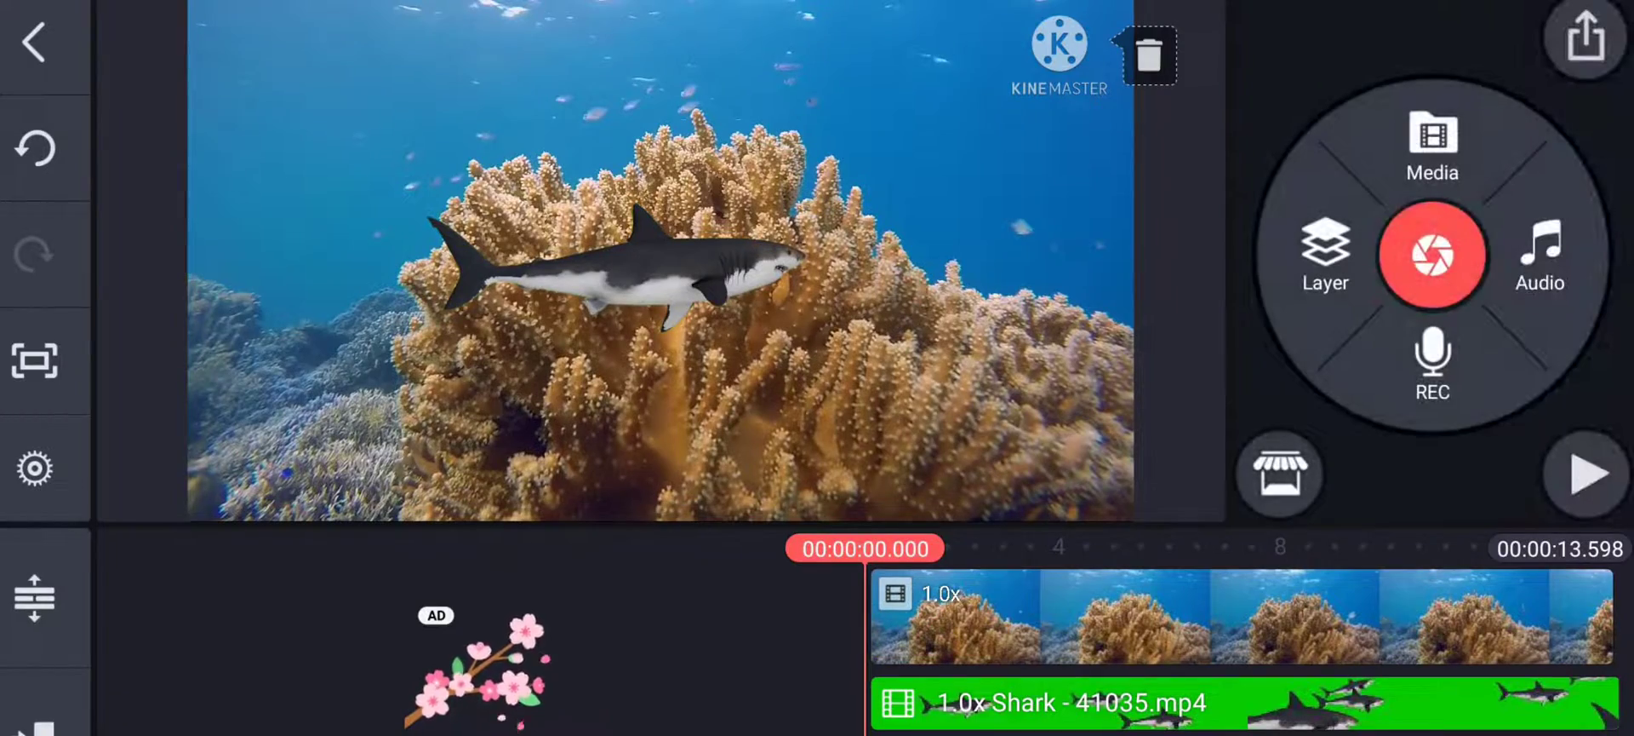
Step: Play the 13.598-second trimmed project through to its end
click(1586, 474)
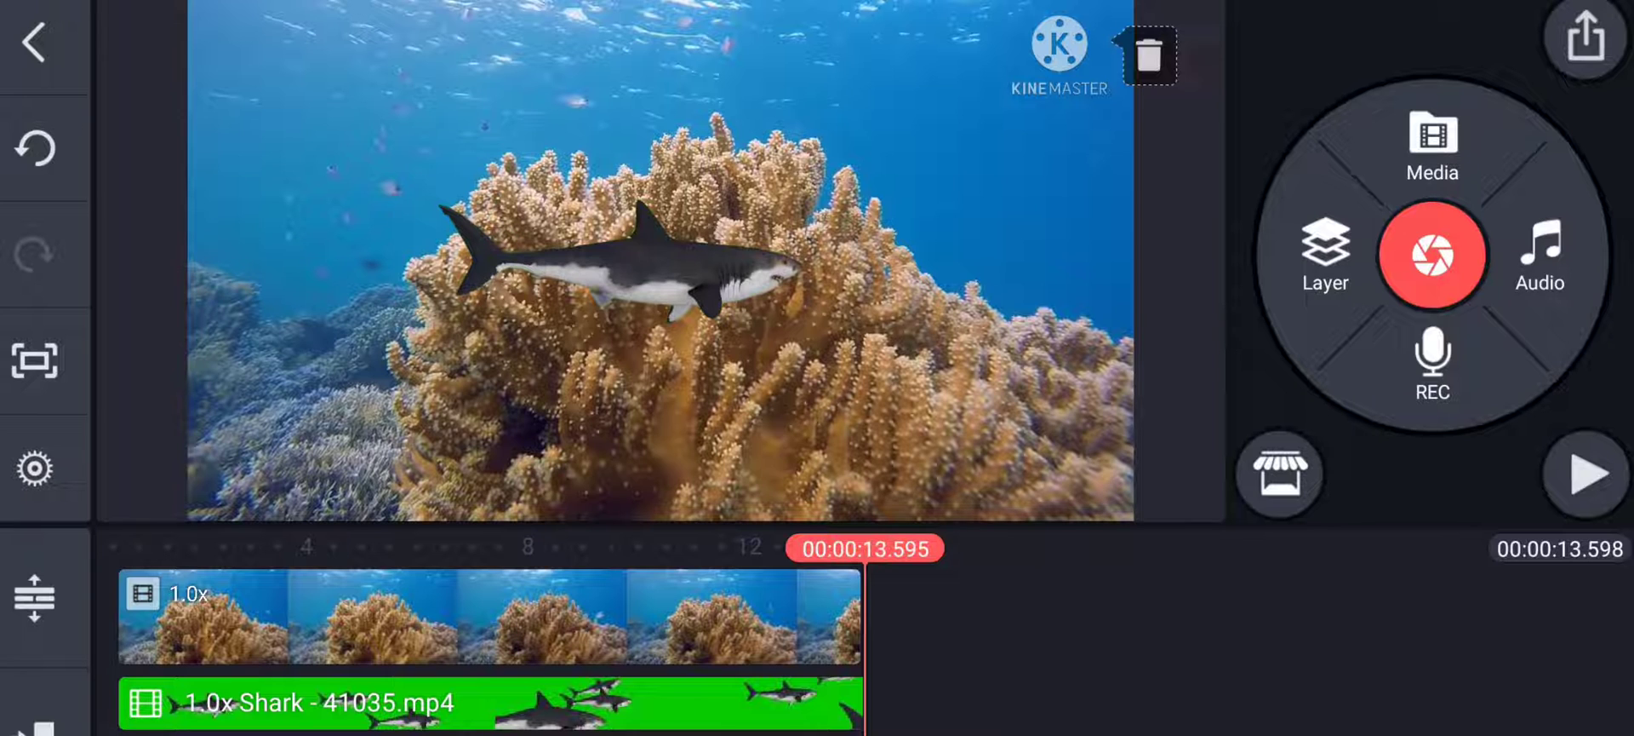
Step: Select the shark layer and open its Chroma Key settings
click(490, 703)
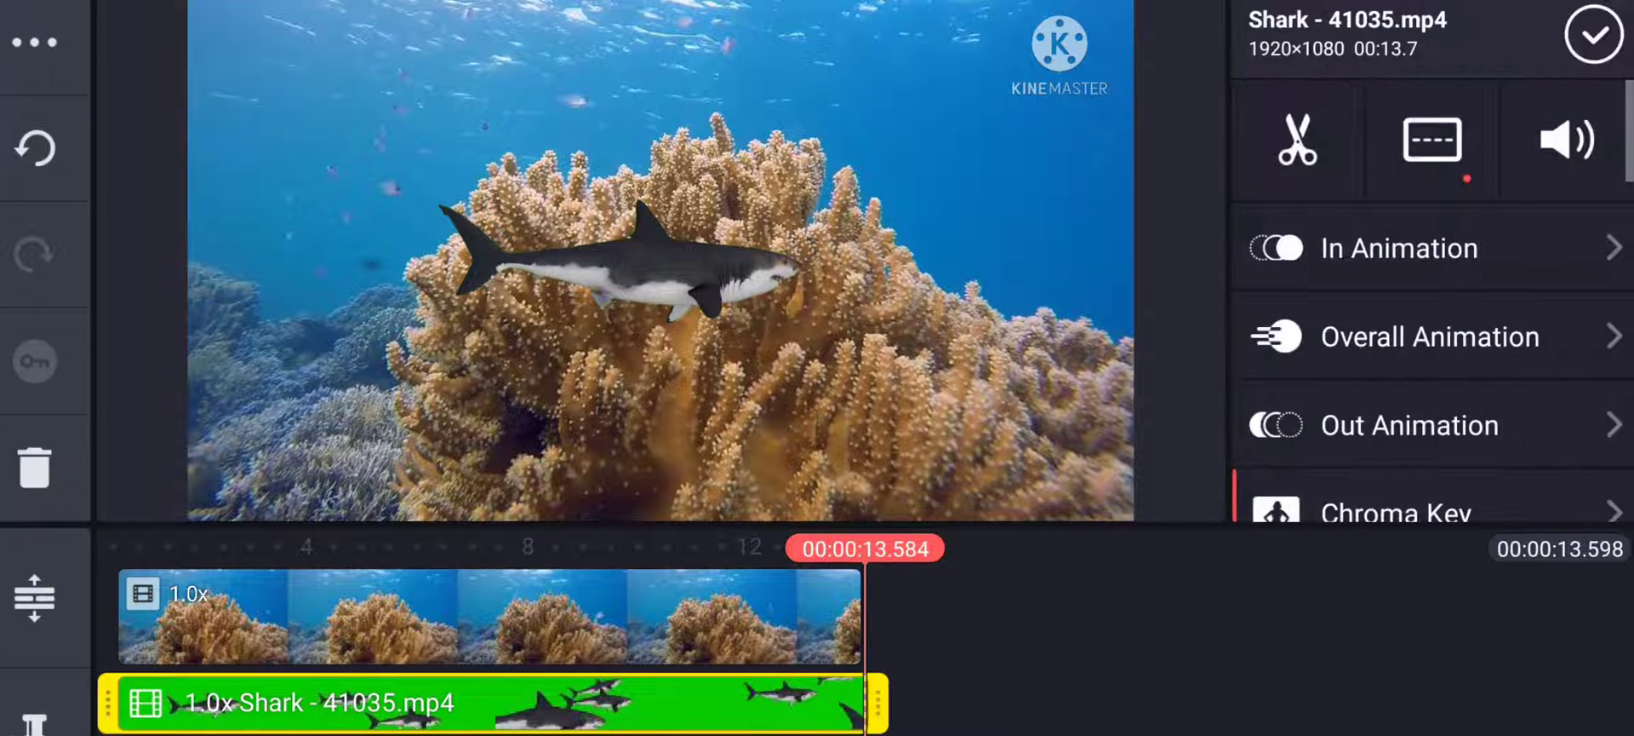
drag(340, 617, 1092, 617)
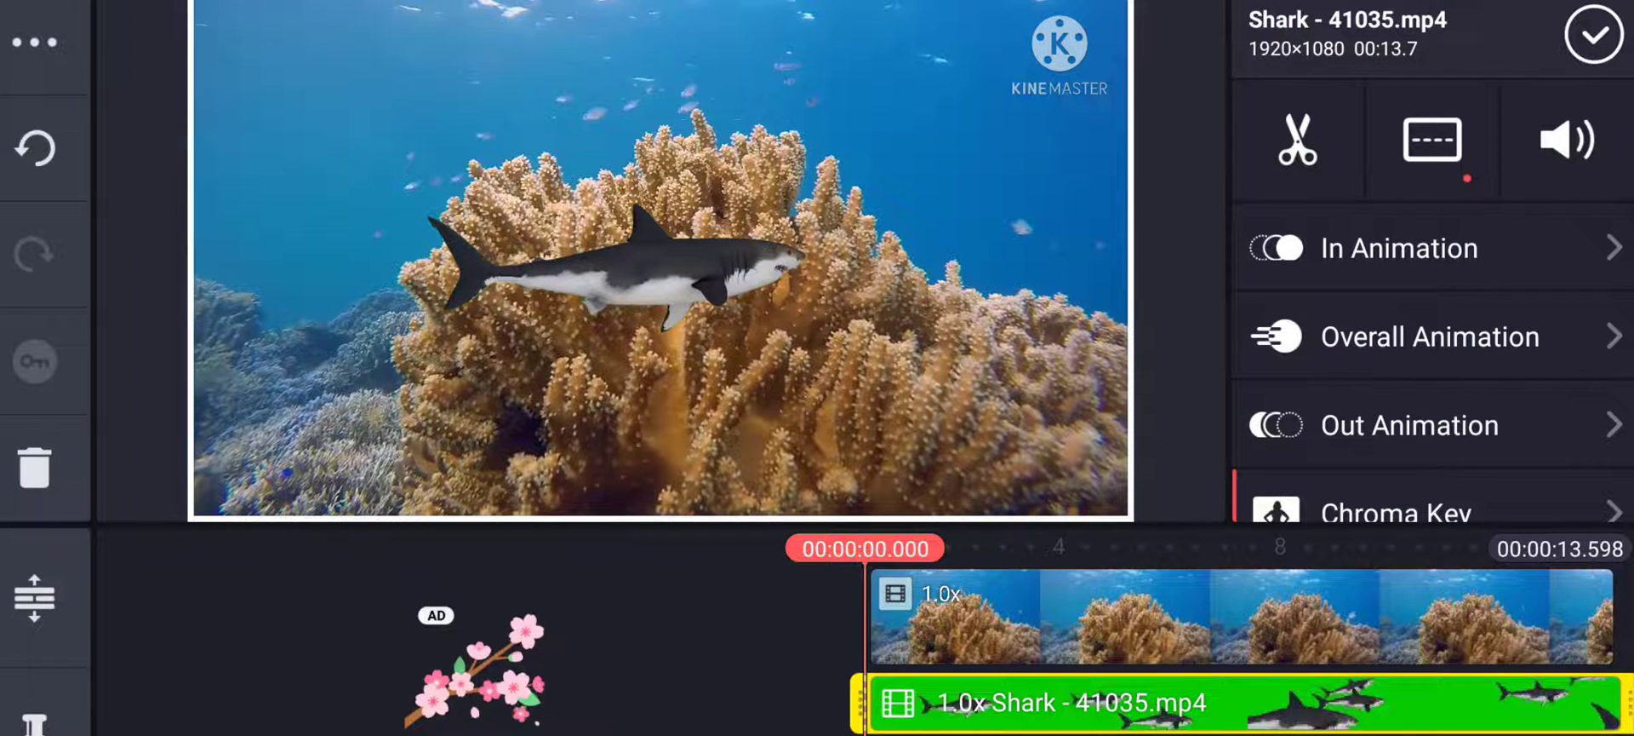
click(1131, 702)
click(1131, 703)
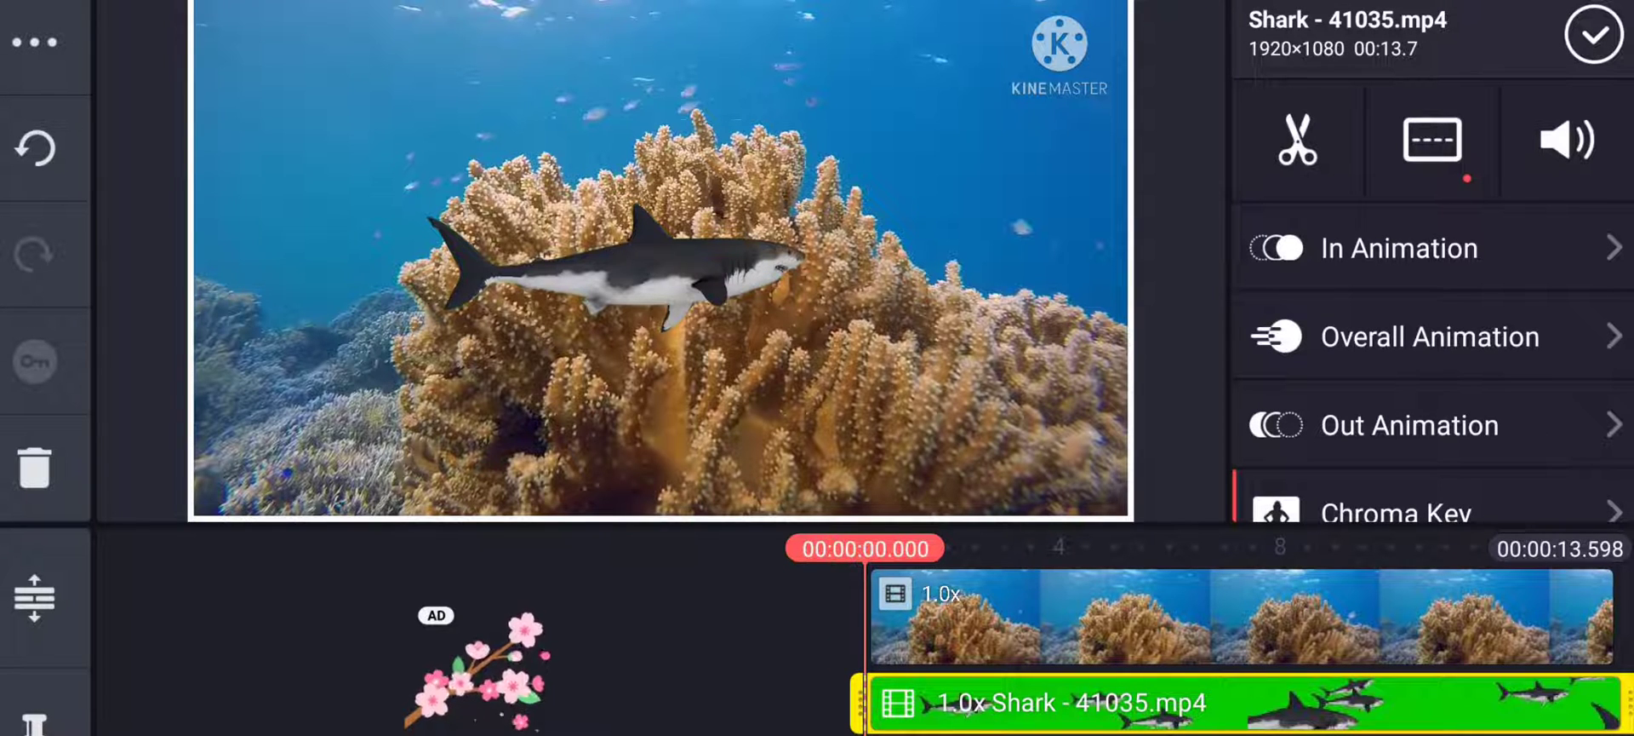
drag(1493, 452, 1493, 346)
click(1396, 374)
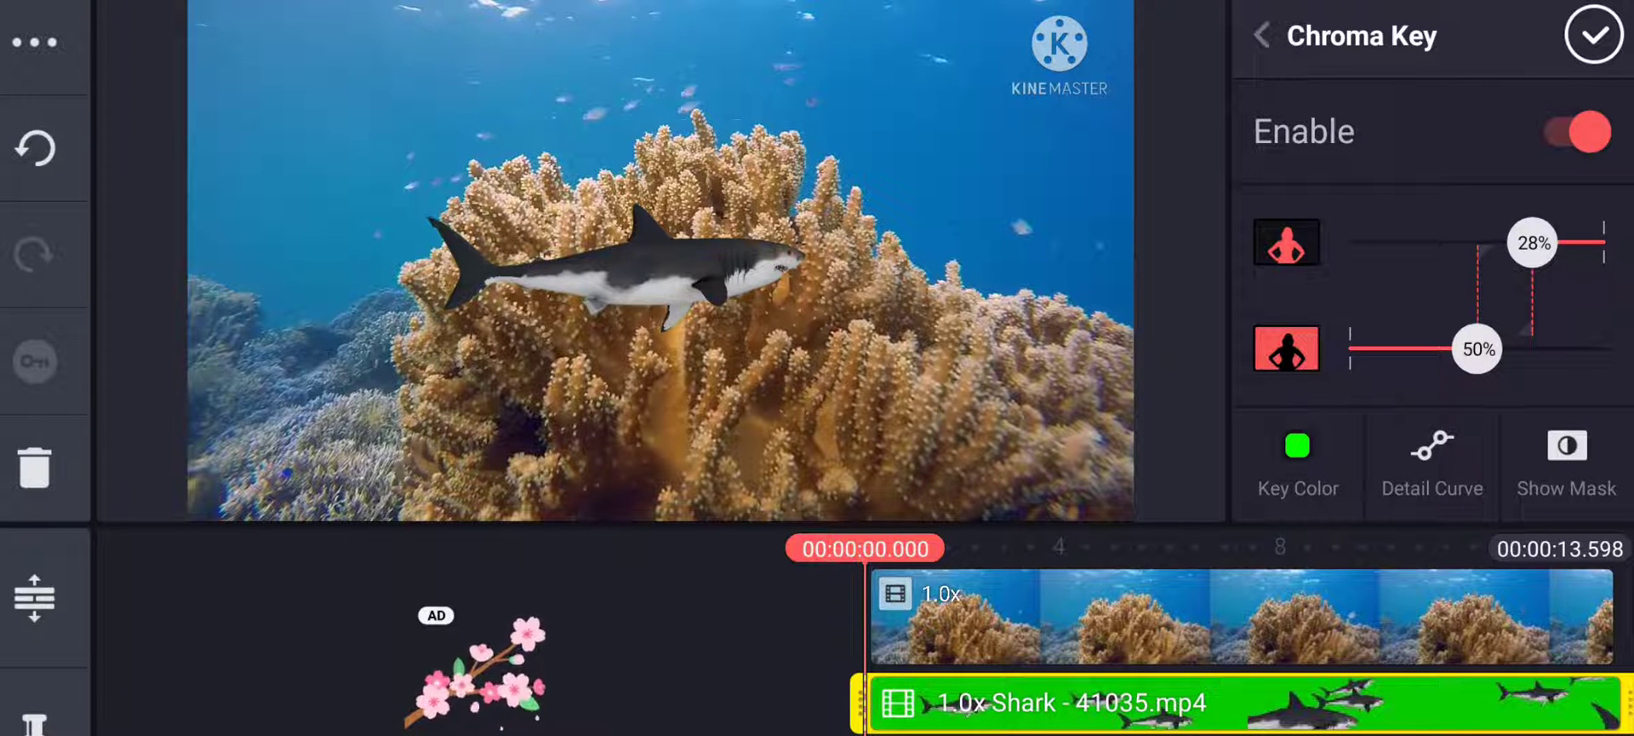
Step: Set the chroma key thresholds to 31% and 28%, then open the detail curve
mouse_move(1533, 243)
mouse_down()
mouse_move(1426, 259)
mouse_move(1526, 243)
mouse_up()
mouse_move(1479, 349)
mouse_down()
mouse_move(1513, 351)
mouse_move(1396, 349)
mouse_move(1453, 349)
mouse_move(1401, 349)
mouse_move(1439, 349)
mouse_move(1422, 349)
mouse_up()
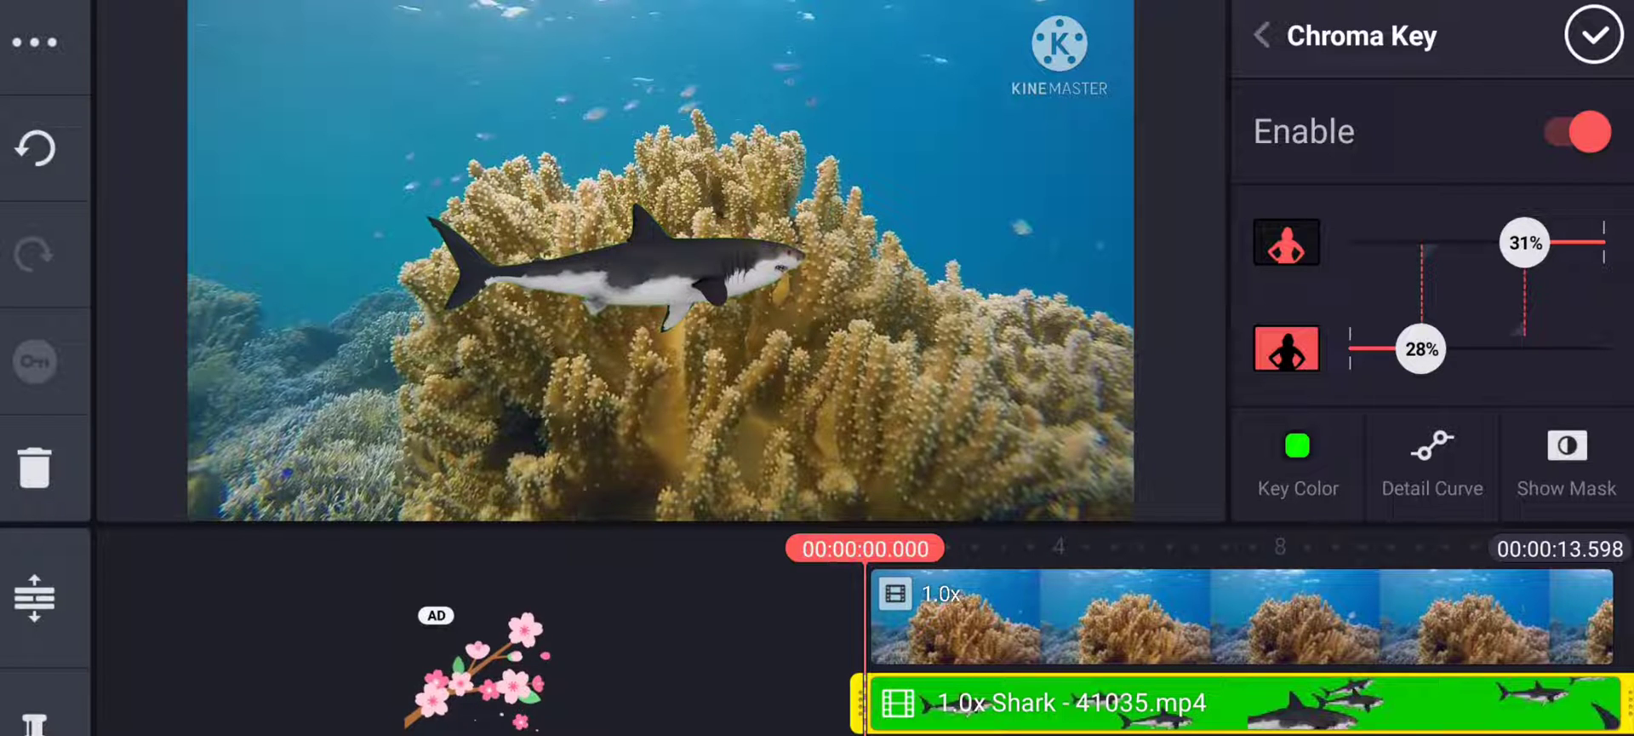
click(1433, 464)
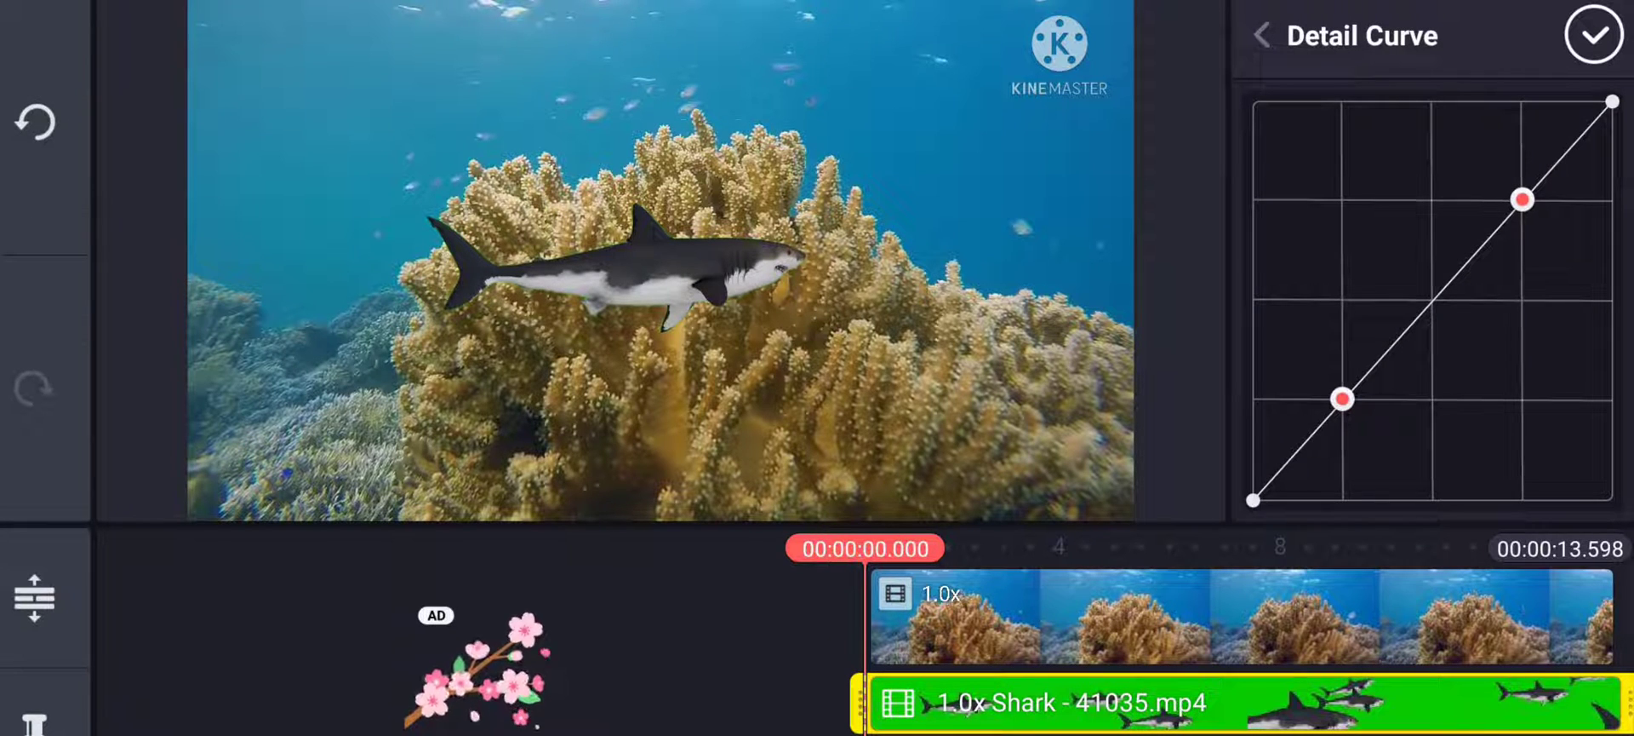
Step: Move the detail curve's two points to near a straight diagonal, apply, and preview
drag(1362, 400, 1427, 460)
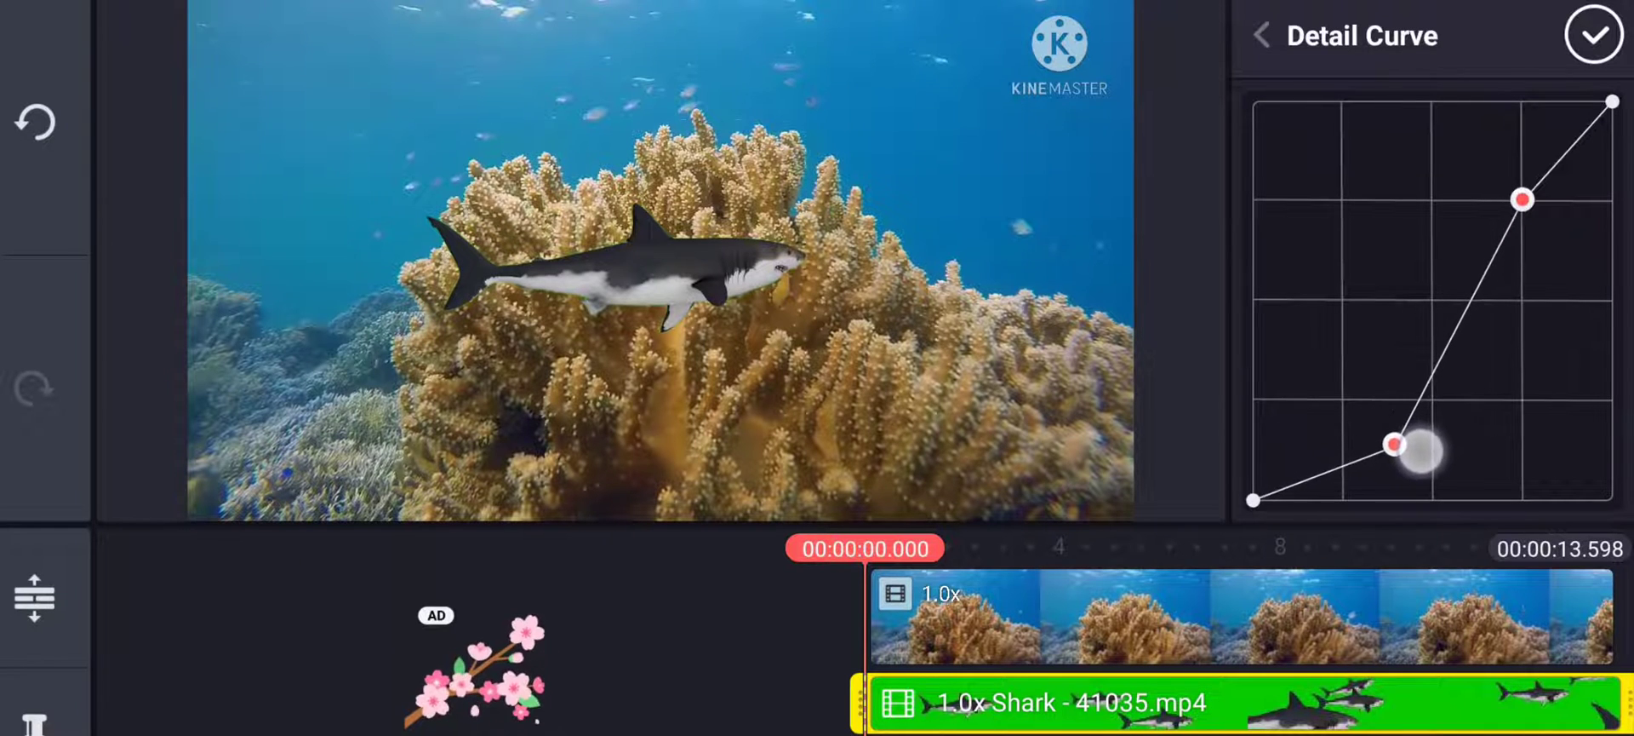
mouse_move(1522, 201)
mouse_down()
mouse_move(1433, 186)
mouse_move(1506, 208)
mouse_up()
mouse_move(1401, 456)
mouse_down()
mouse_move(1290, 316)
mouse_move(1253, 214)
mouse_move(1373, 345)
mouse_up()
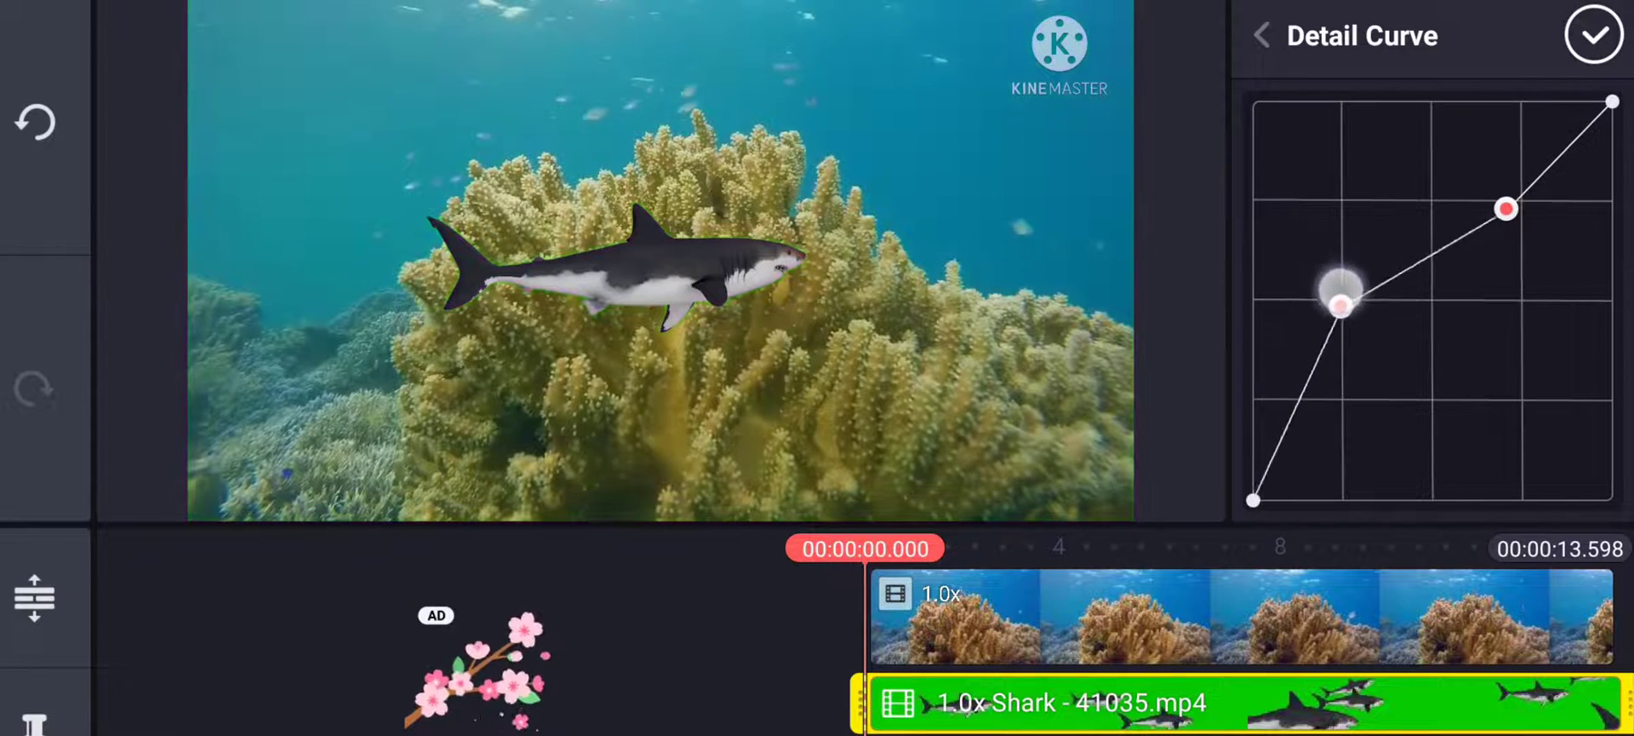
mouse_move(1374, 347)
mouse_down()
mouse_move(1415, 442)
mouse_move(1303, 333)
mouse_move(1352, 443)
mouse_up()
drag(1506, 209, 1540, 297)
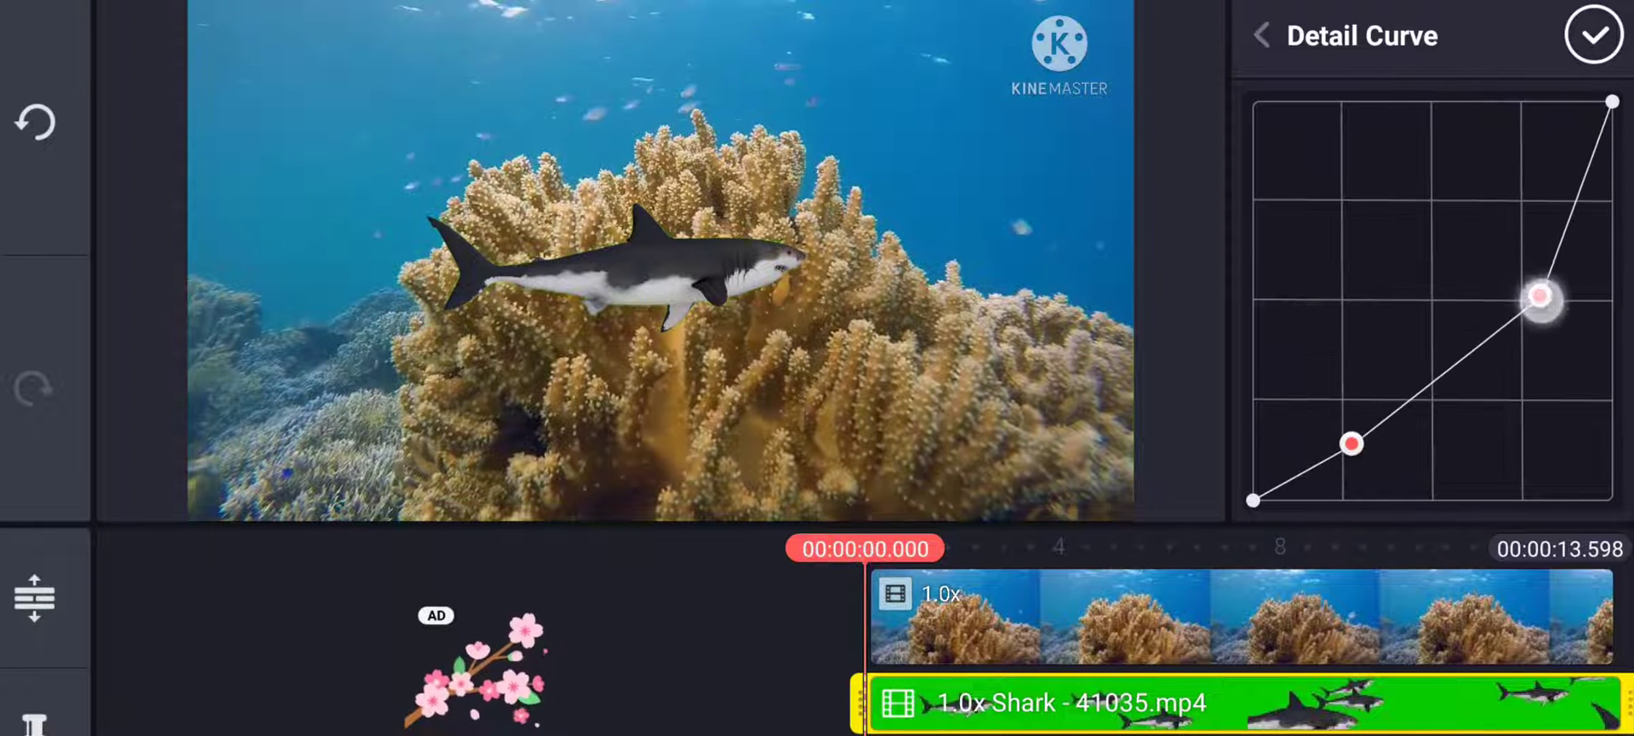
mouse_move(1352, 442)
mouse_down()
mouse_move(1320, 398)
mouse_move(1339, 405)
mouse_move(1335, 436)
mouse_move(1386, 386)
mouse_move(1347, 441)
mouse_up()
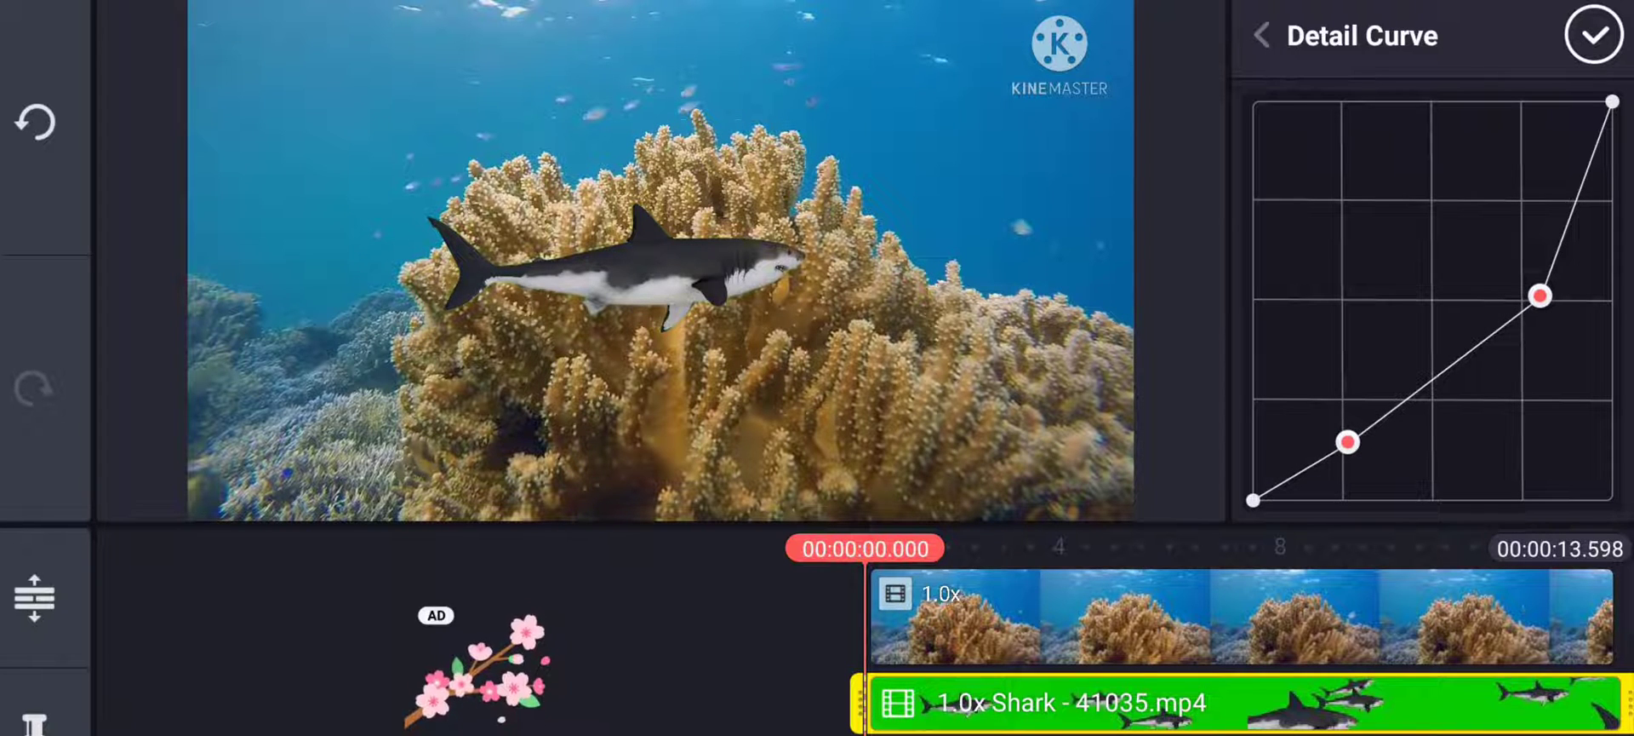
mouse_move(1347, 441)
mouse_down()
mouse_move(1376, 405)
mouse_move(1362, 394)
mouse_move(1359, 425)
mouse_move(1334, 404)
mouse_move(1365, 436)
mouse_up()
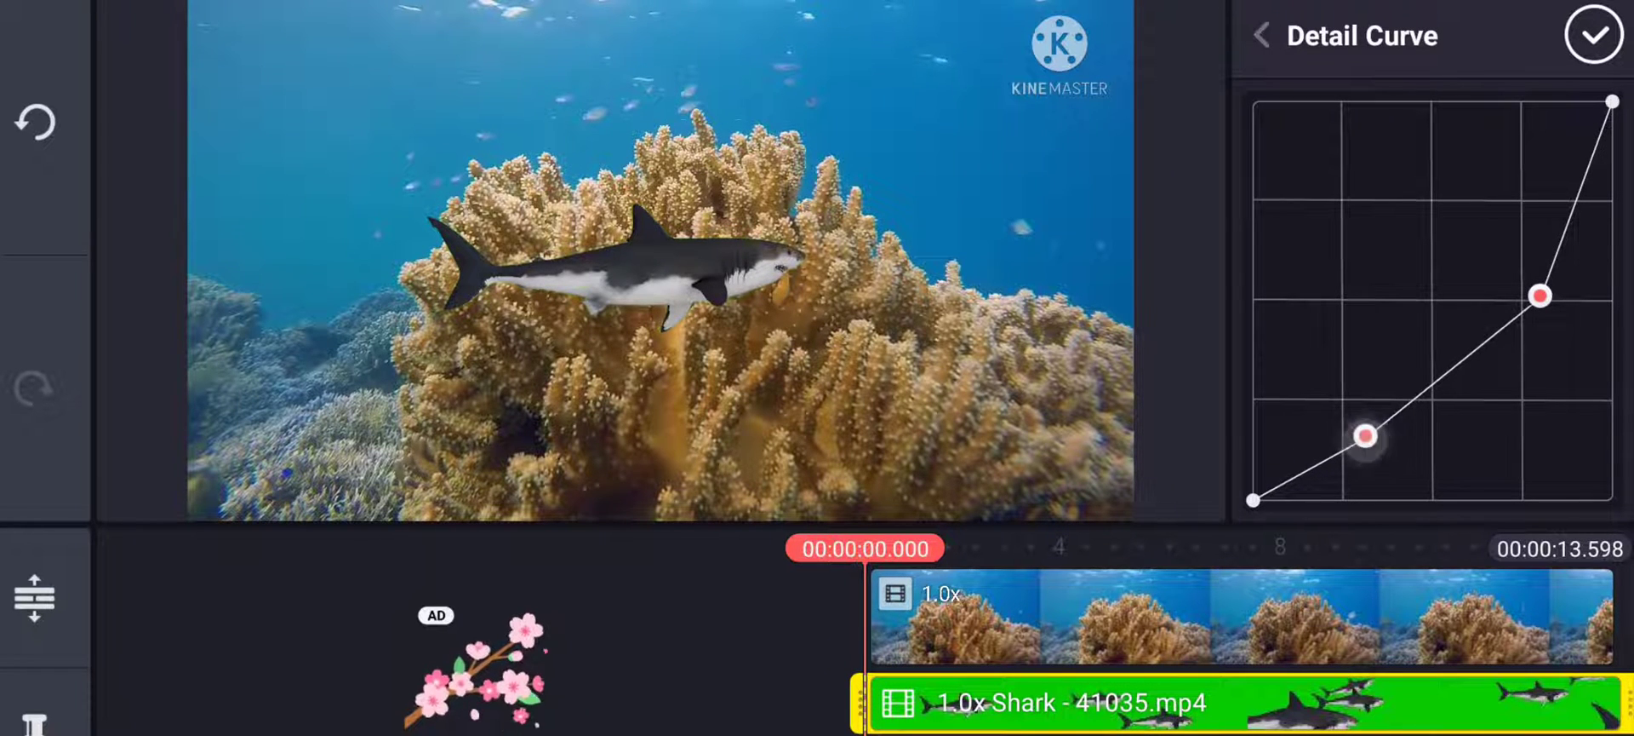
drag(1540, 296, 1486, 288)
mouse_move(1338, 444)
mouse_down()
mouse_move(1325, 426)
mouse_move(1342, 408)
mouse_up()
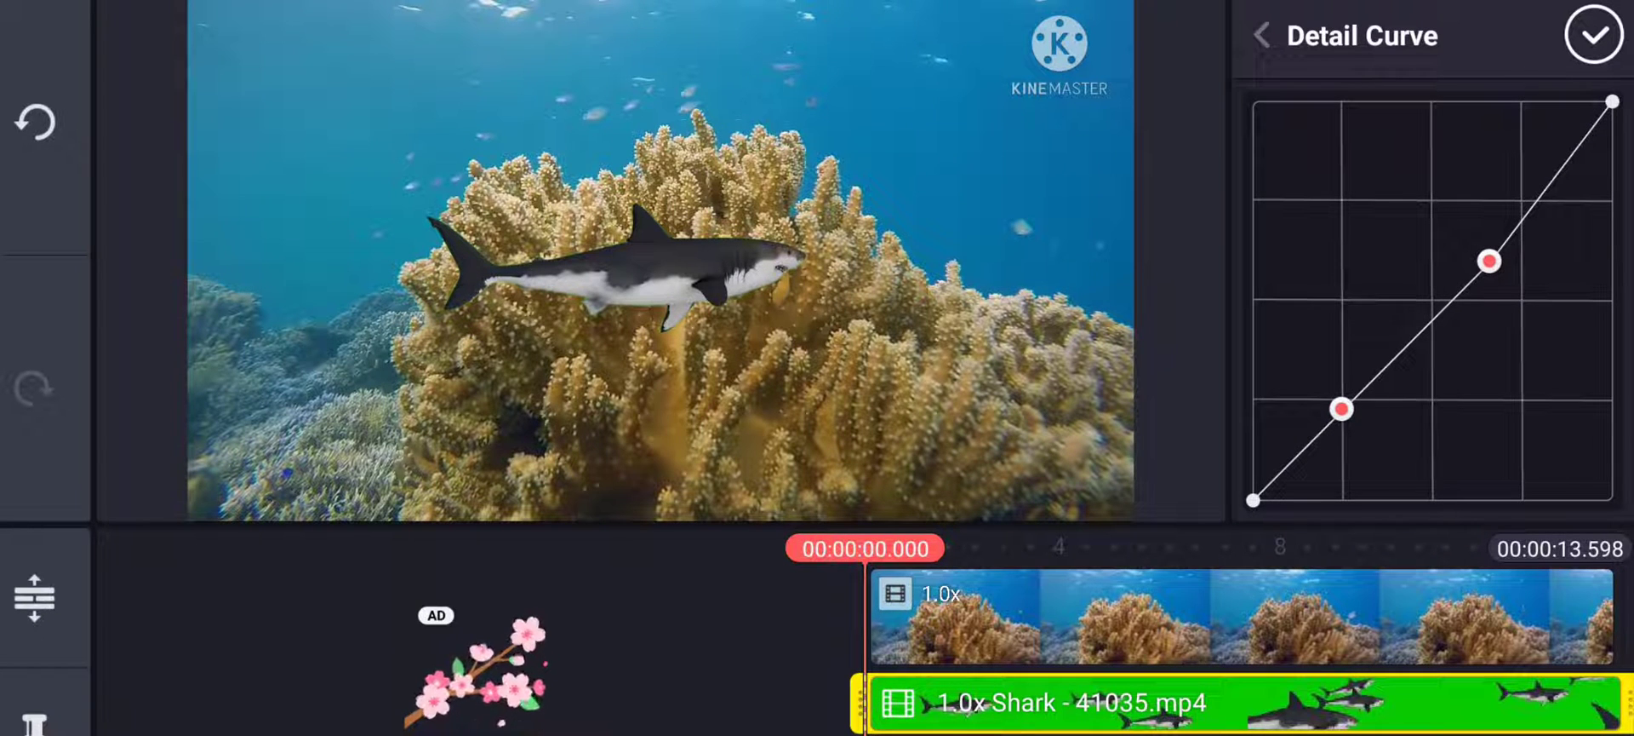
click(1594, 35)
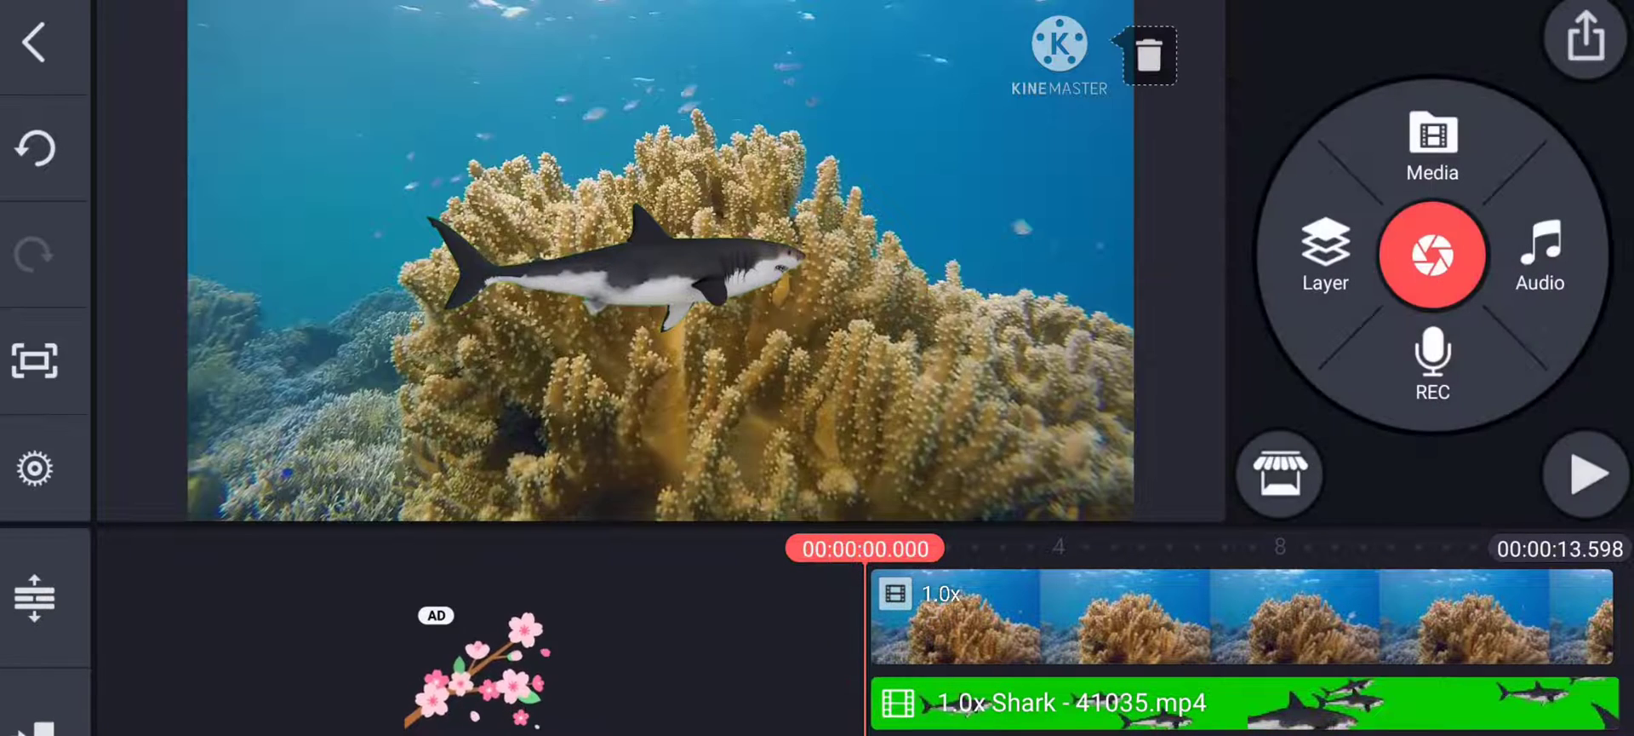
click(1586, 473)
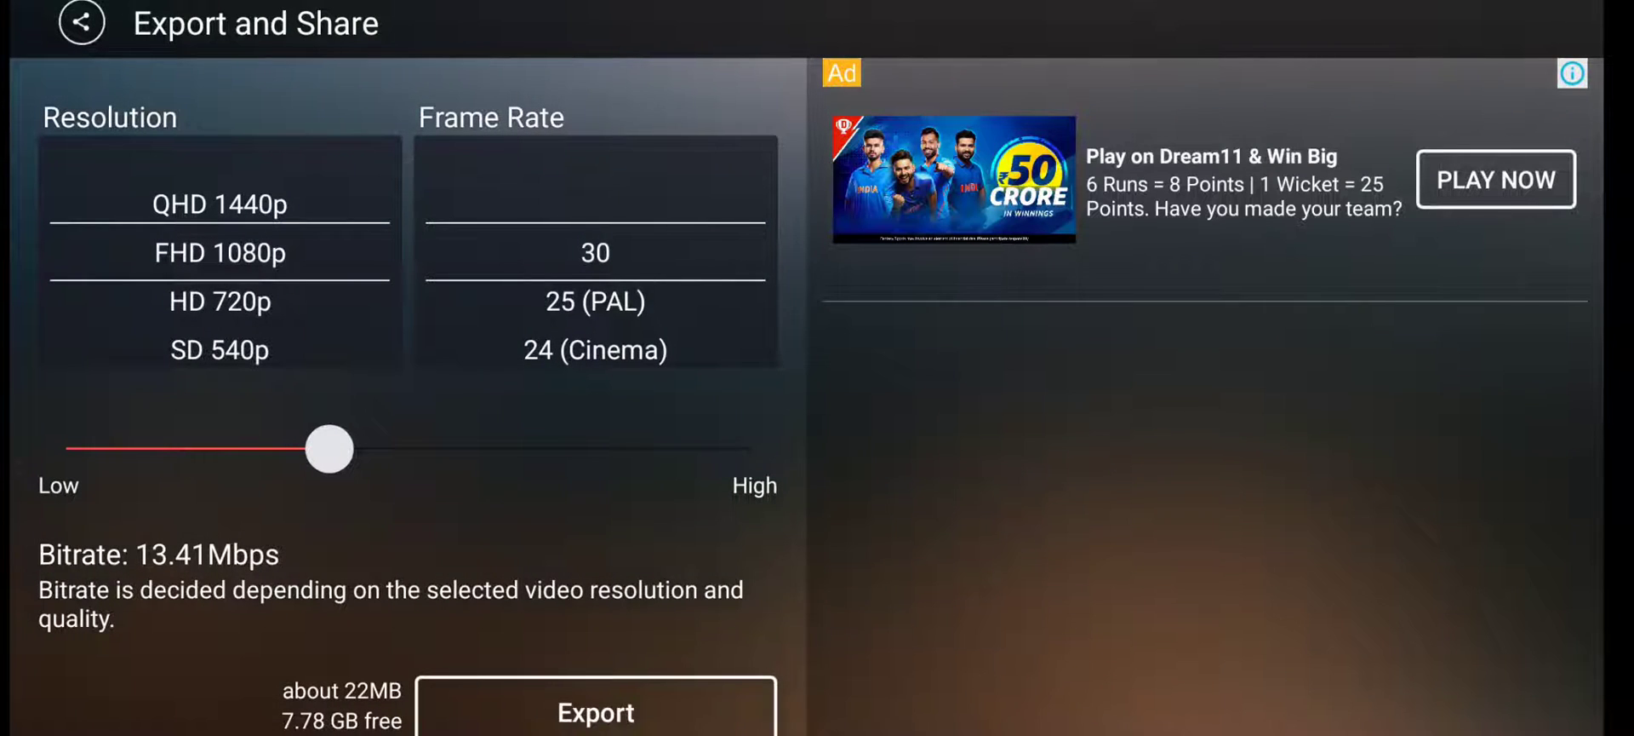
Step: Export the shark-over-reef video at QHD 1440p, 30 fps and 40.24Mbps, then close the project
drag(255, 289, 238, 409)
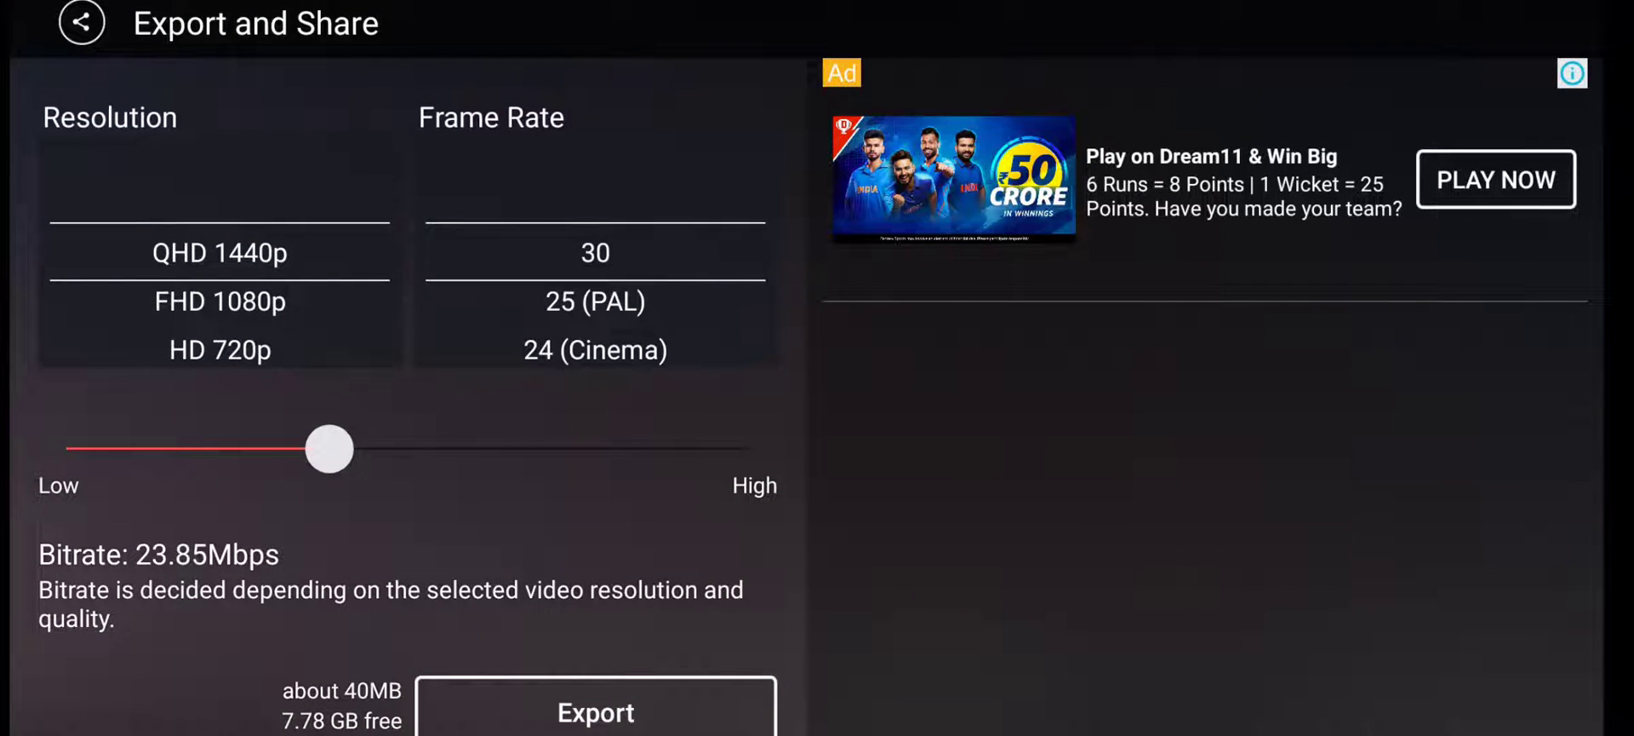
drag(651, 315, 631, 339)
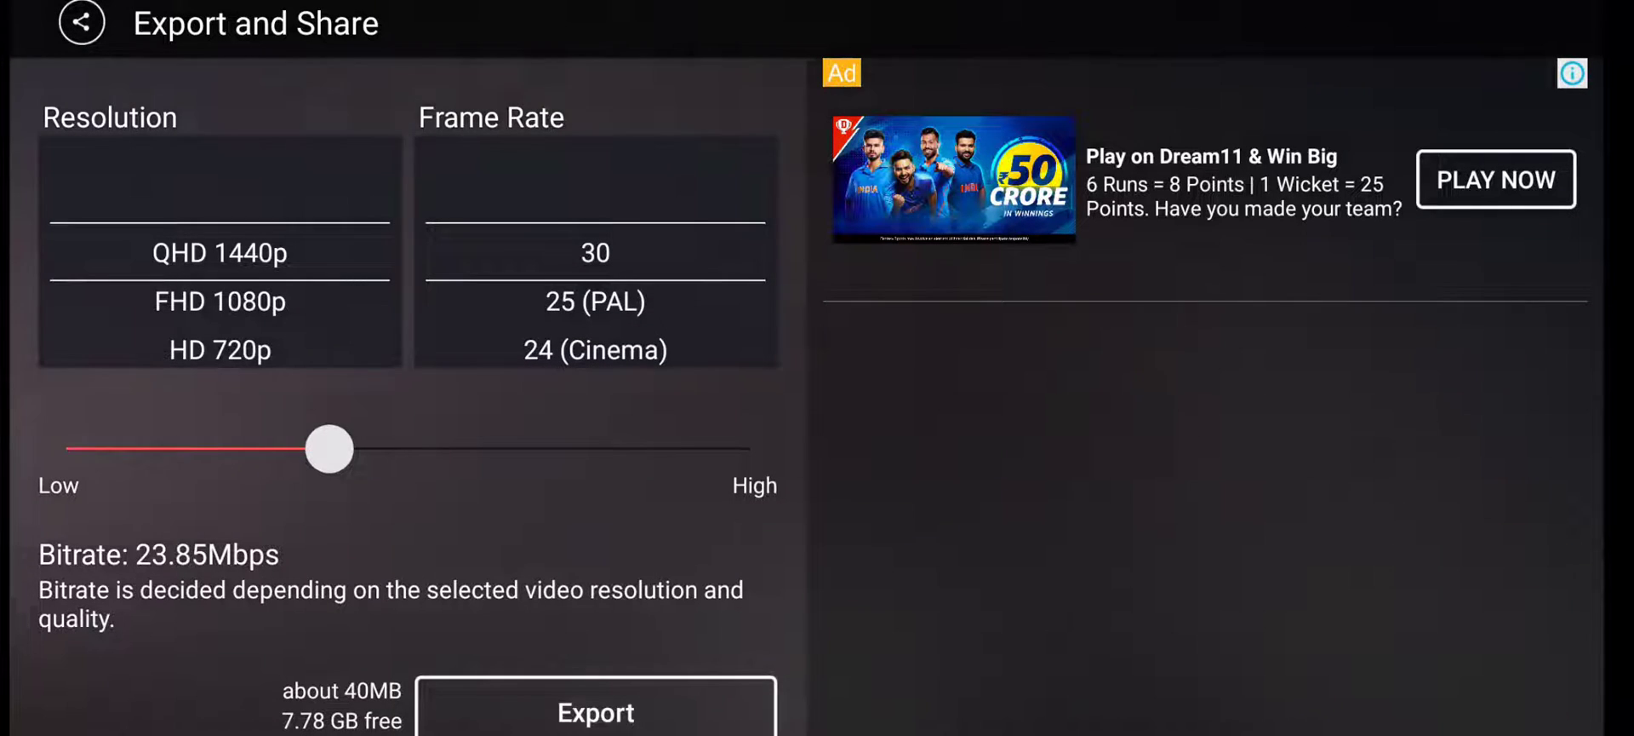
mouse_move(329, 448)
mouse_down()
mouse_move(174, 449)
mouse_move(660, 449)
mouse_move(503, 449)
mouse_move(565, 449)
mouse_up()
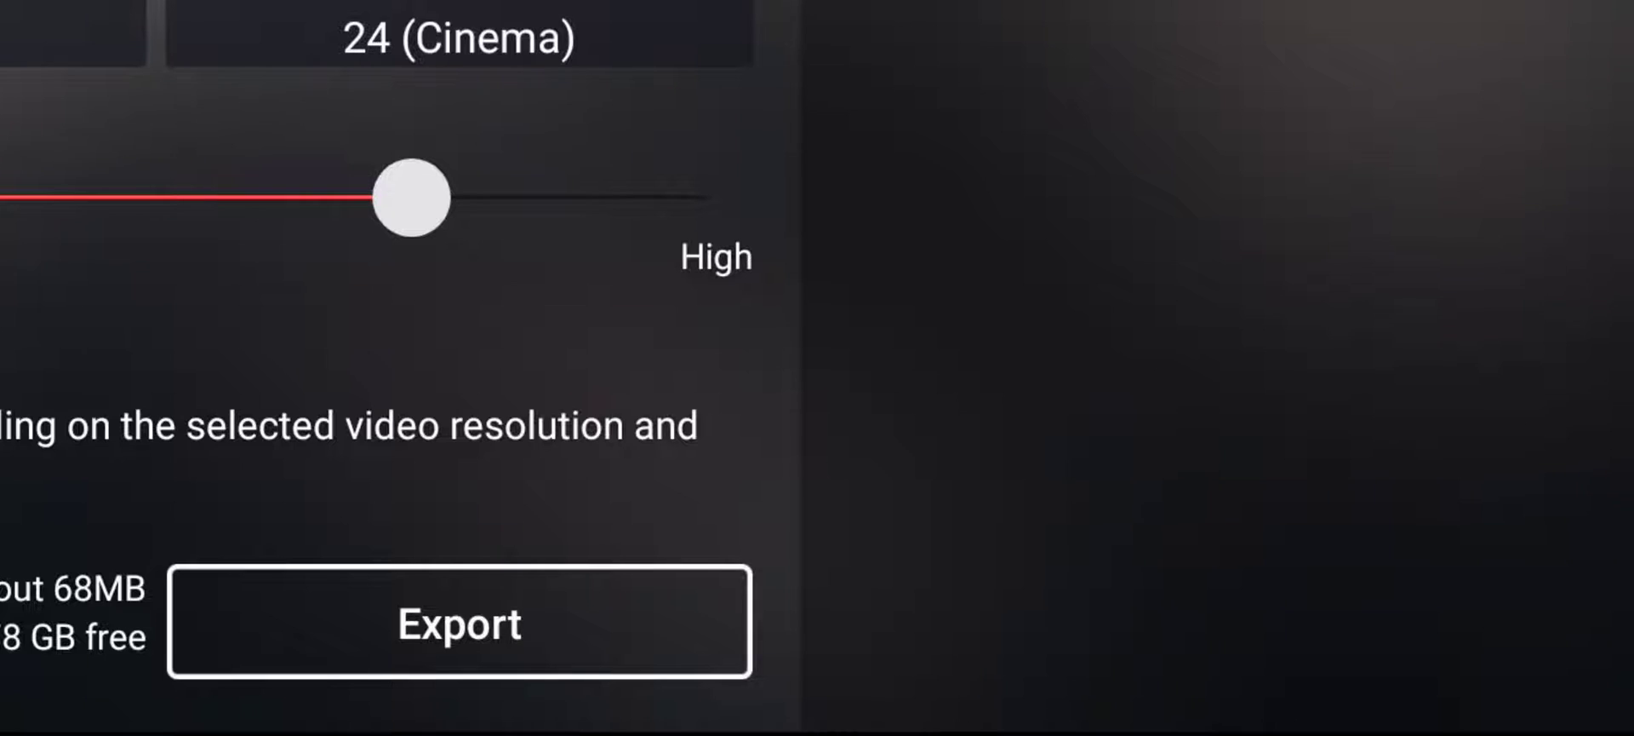
click(485, 630)
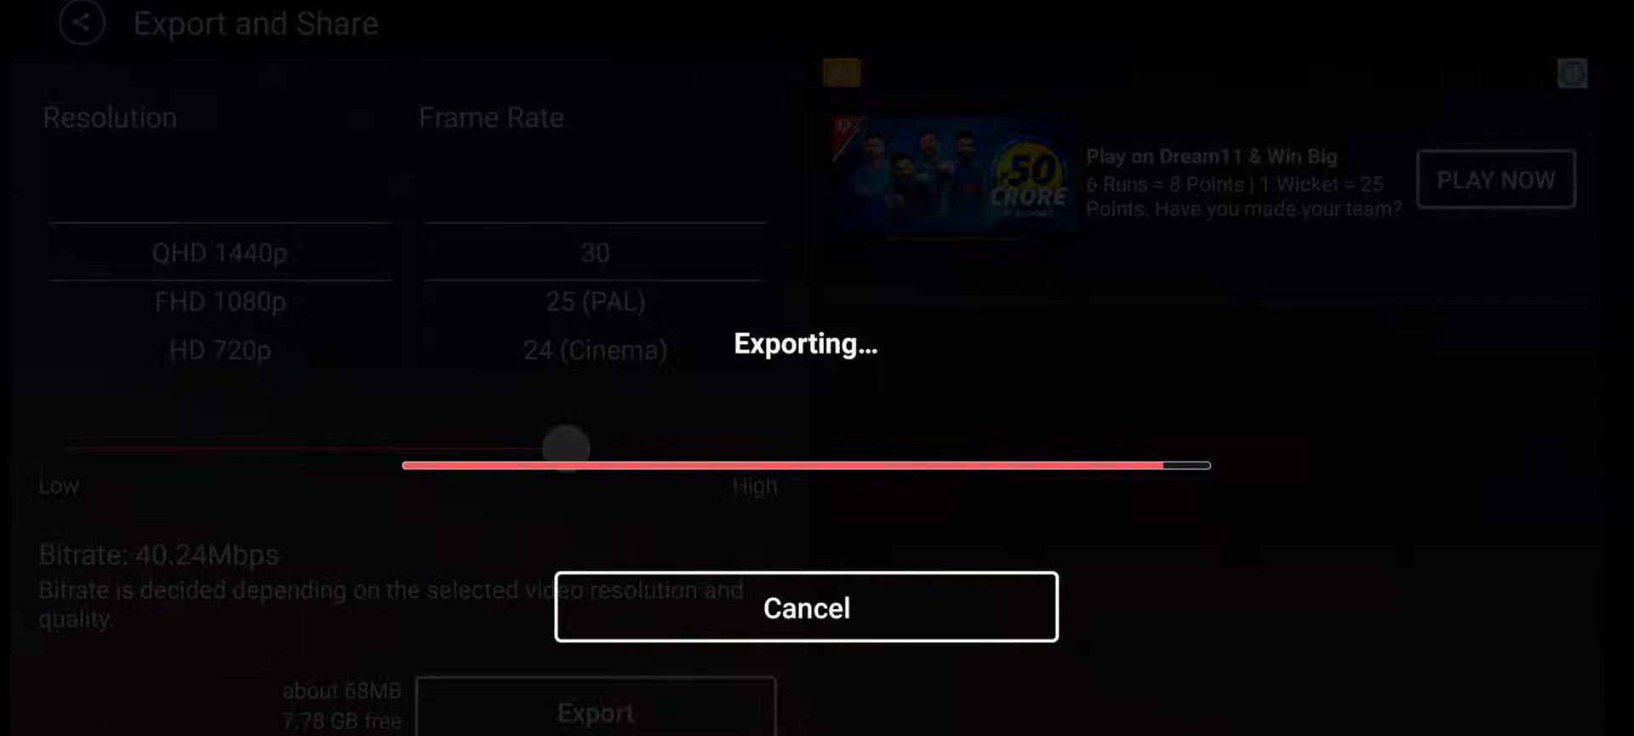
key(Escape)
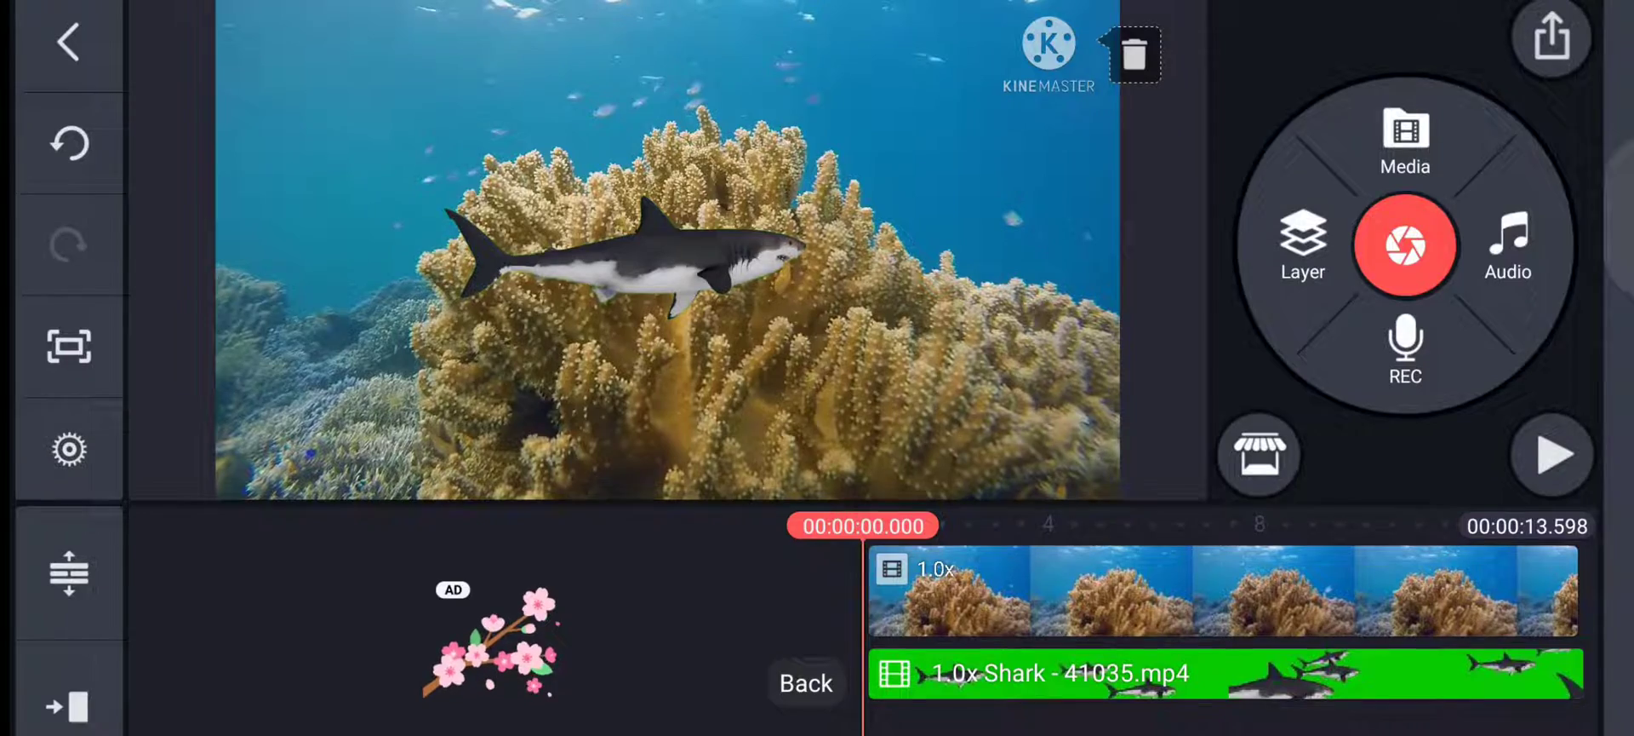
key(Escape)
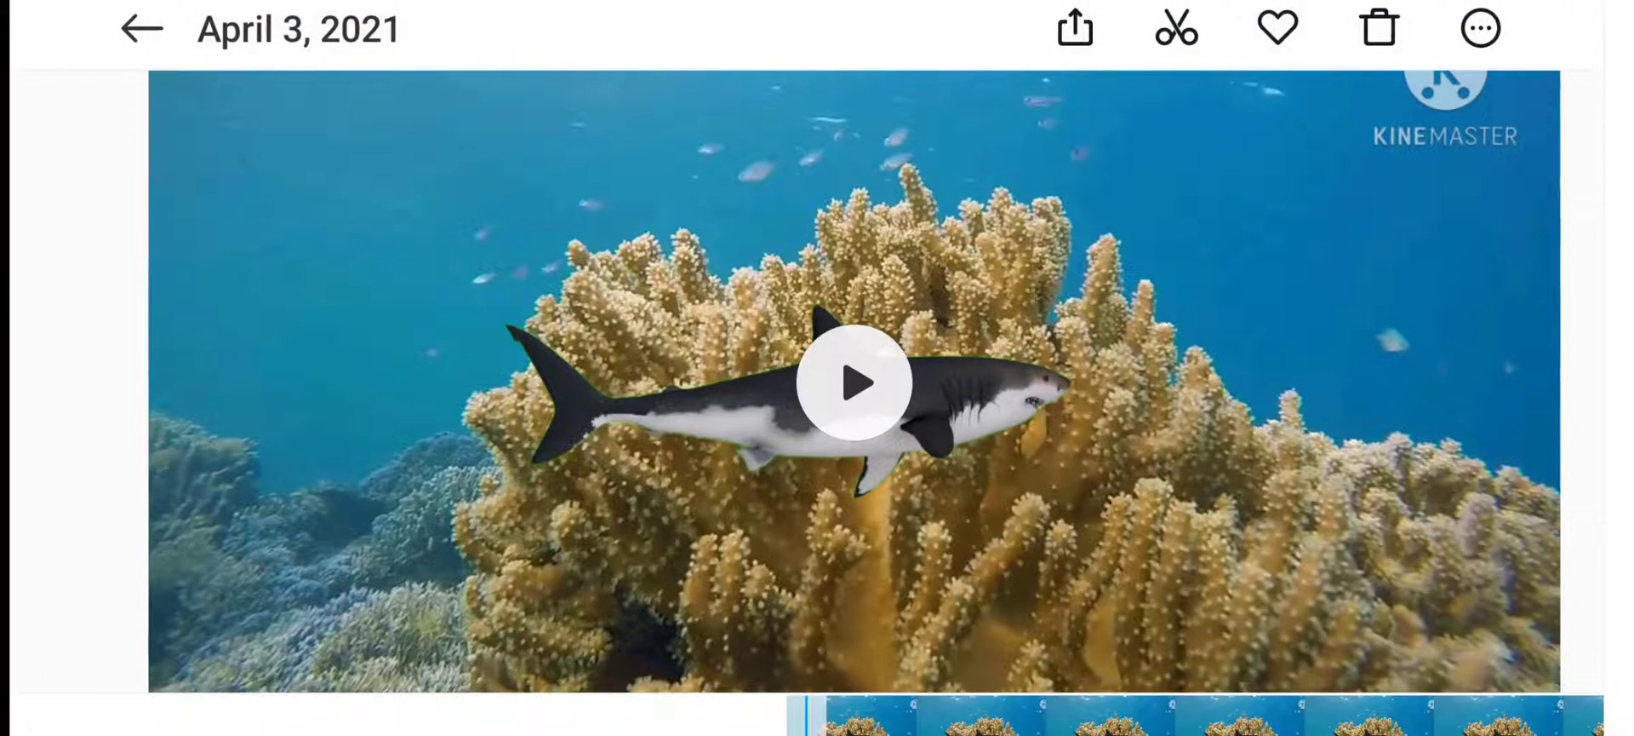
Step: Play the exported shark-over-reef video in Android Gallery
click(854, 382)
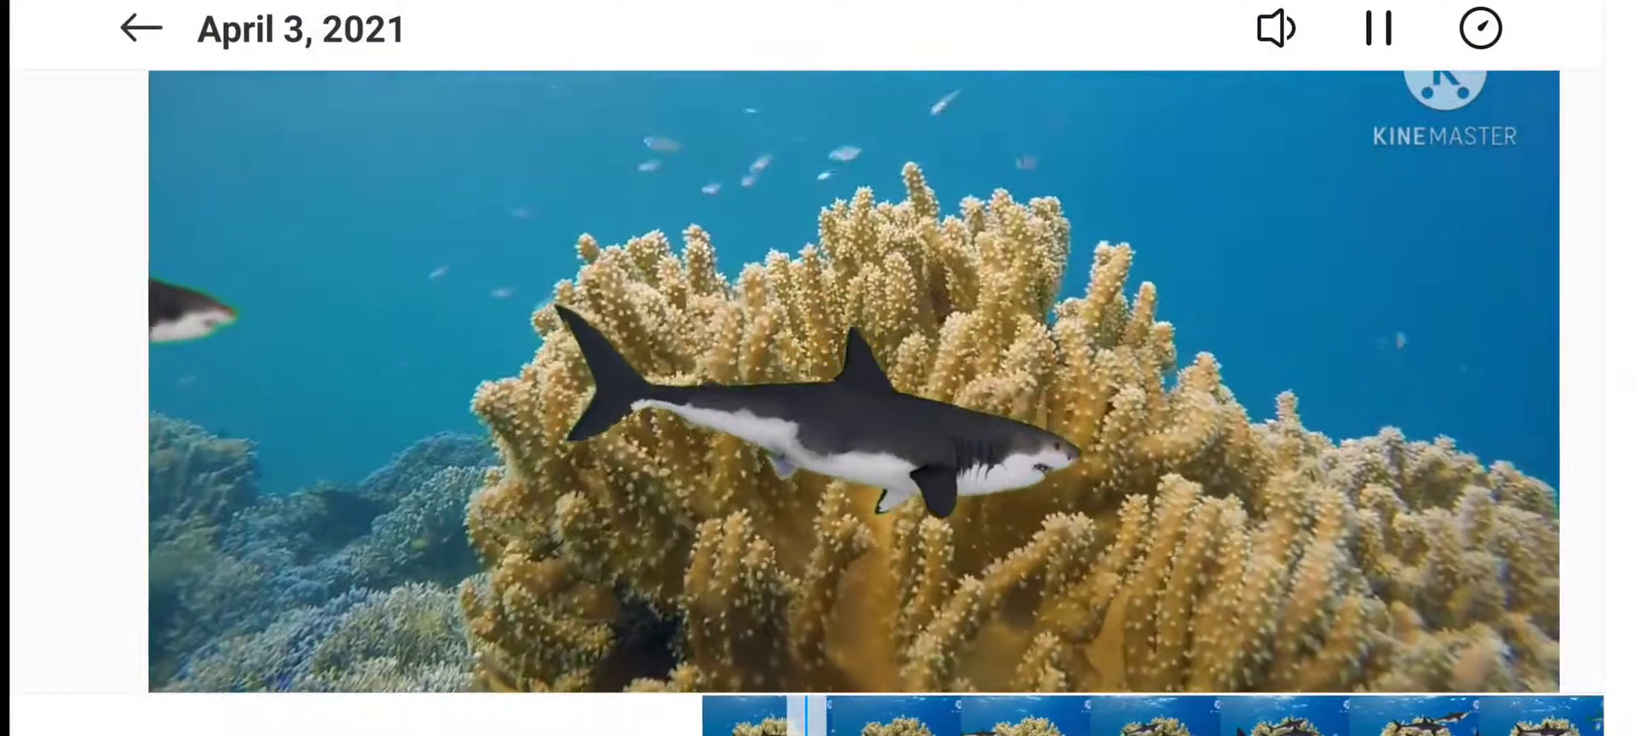